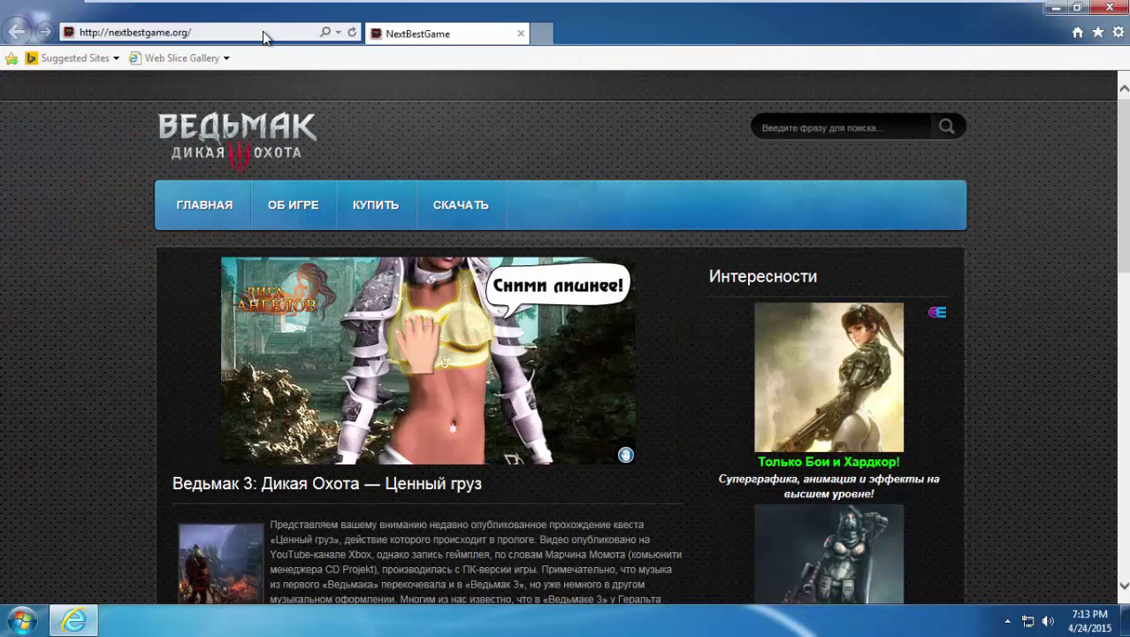
# Inspect the hijacked nextbestgame.org address, then close Internet Explorer and bring up the Start menu.
pyautogui.click(262, 31)
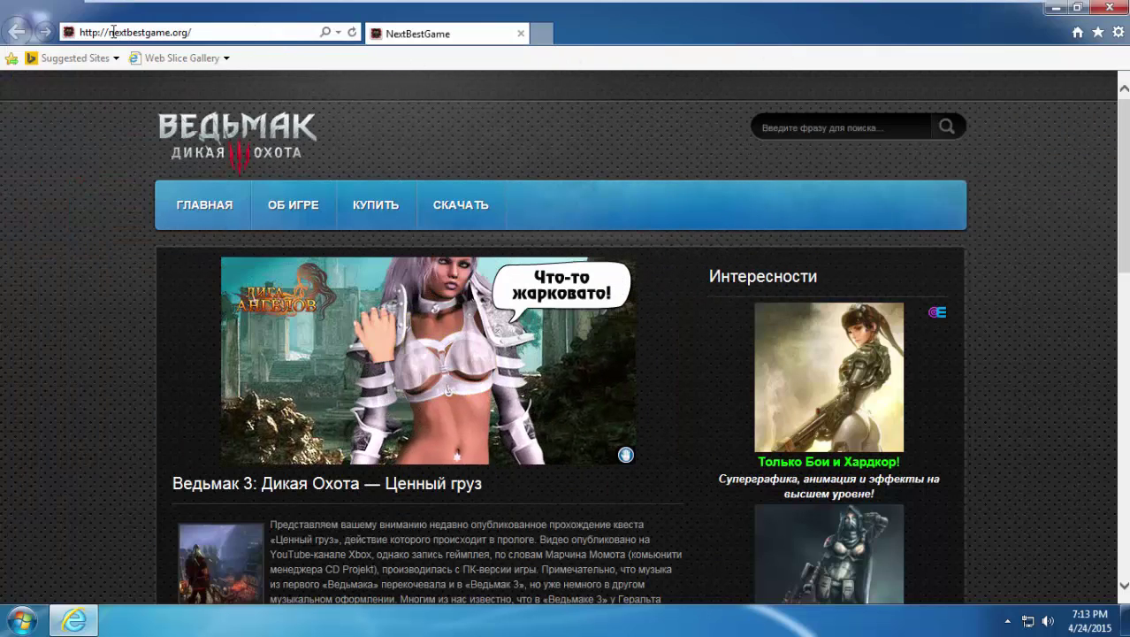
pyautogui.moveTo(108, 32); pyautogui.dragTo(189, 32)
pyautogui.click(215, 31)
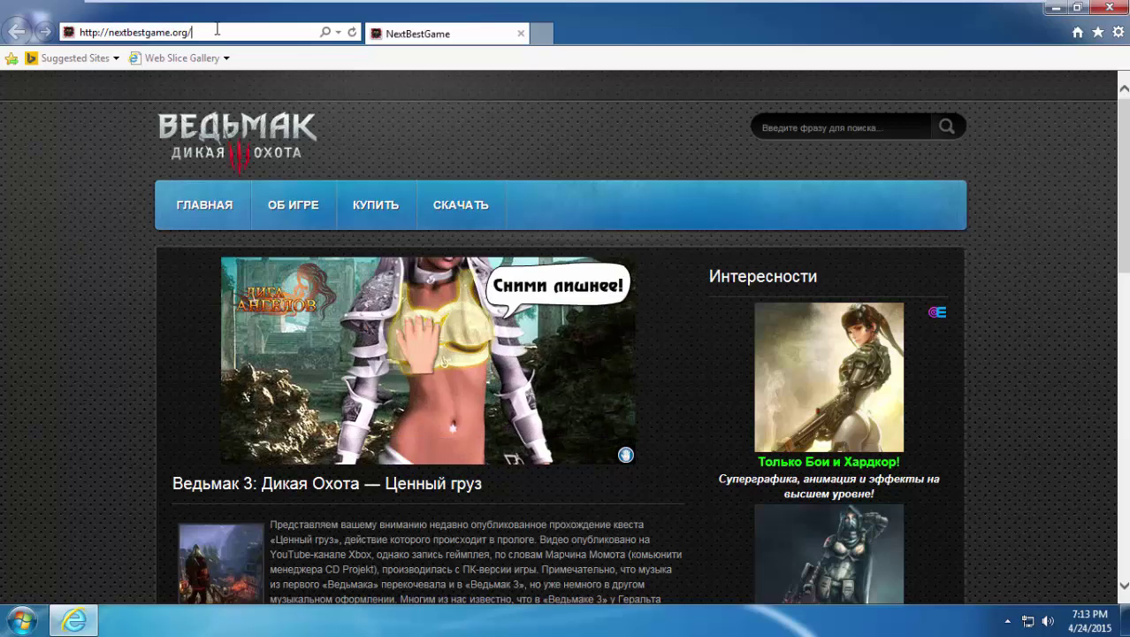
pyautogui.click(1109, 7)
pyautogui.press('super')
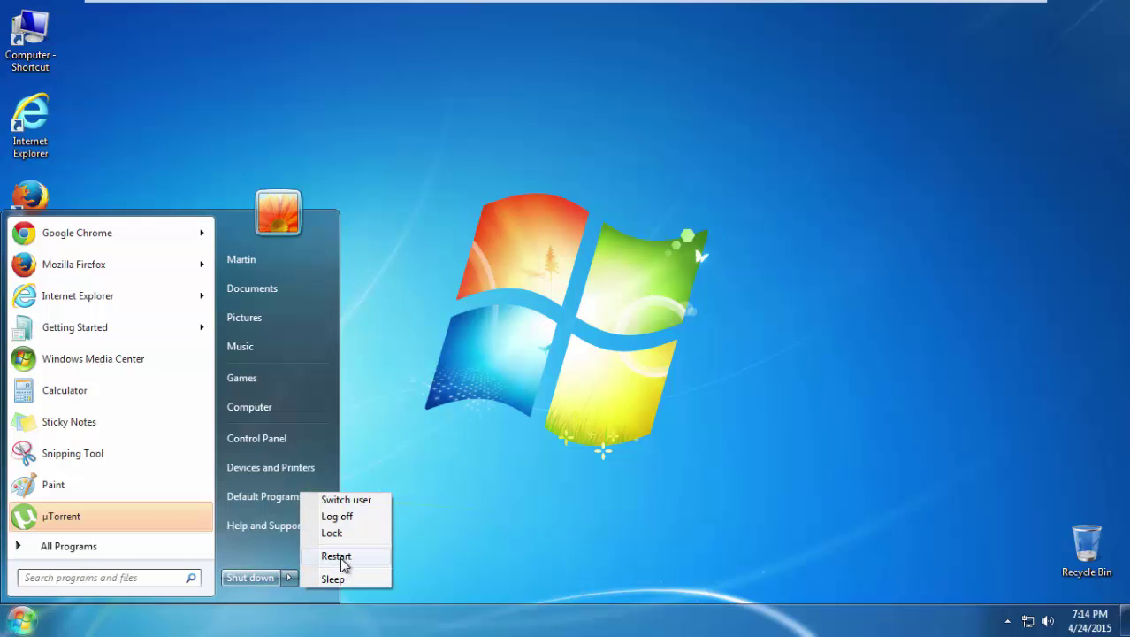
# Restart the computer into Safe Mode and launch regedit from Start menu search.
pyautogui.click(341, 558)
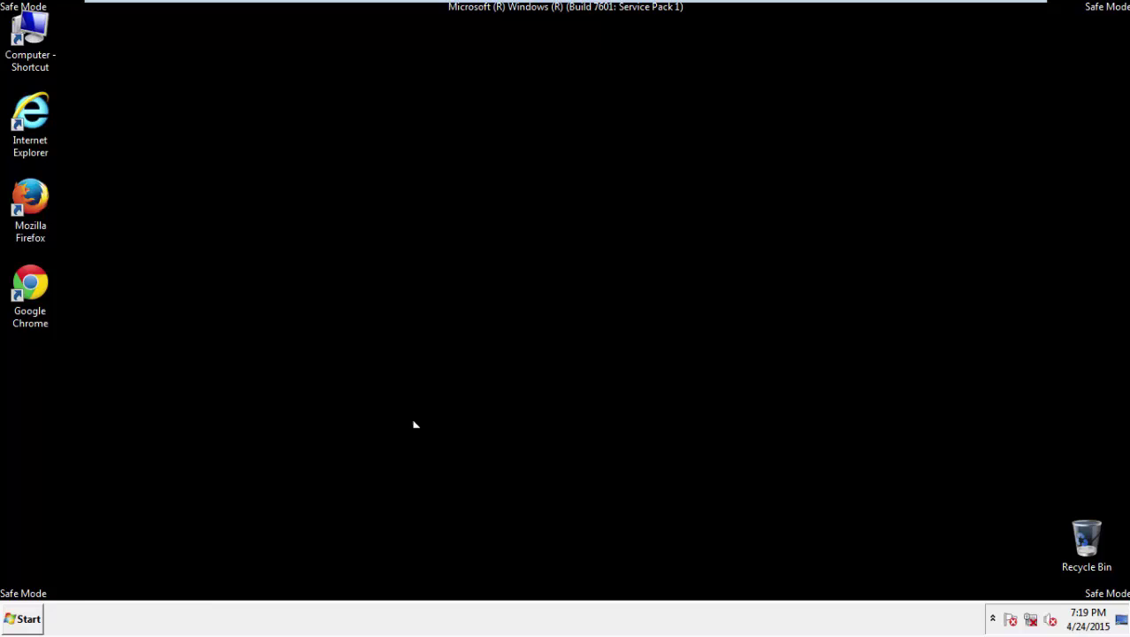
pyautogui.click(26, 619)
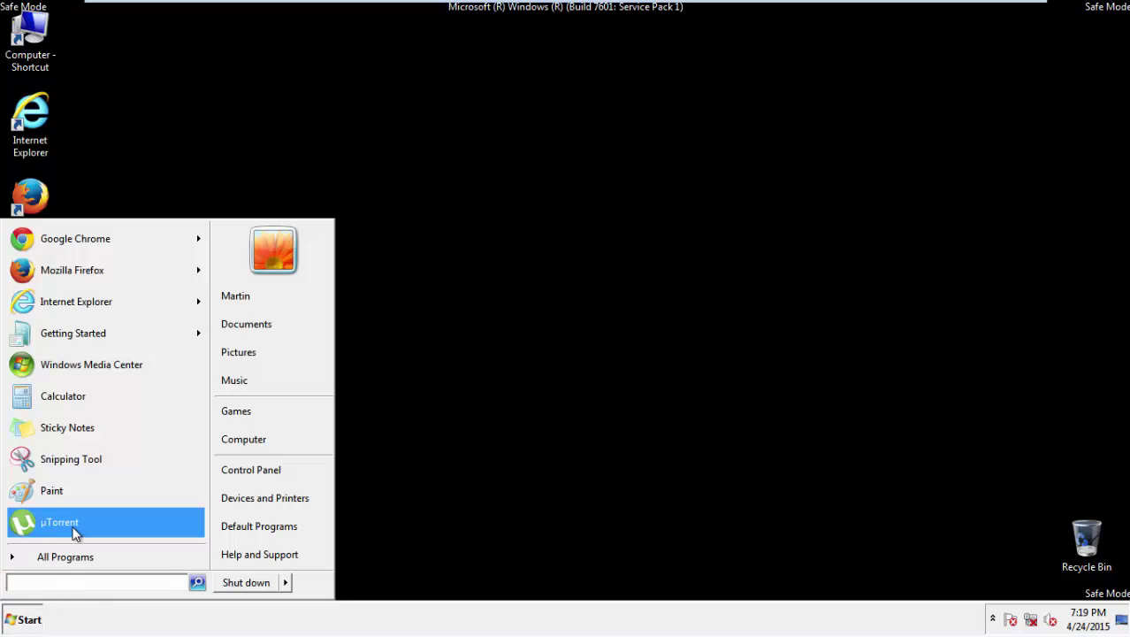
pyautogui.write('rege')
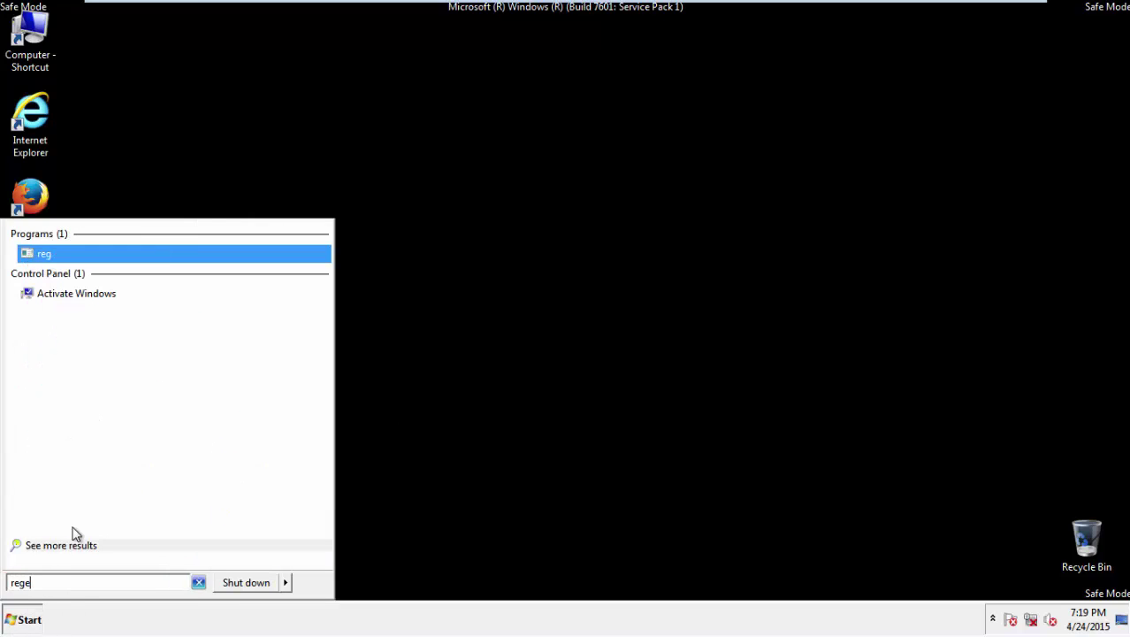
pyautogui.write('dit')
pyautogui.press('Return')
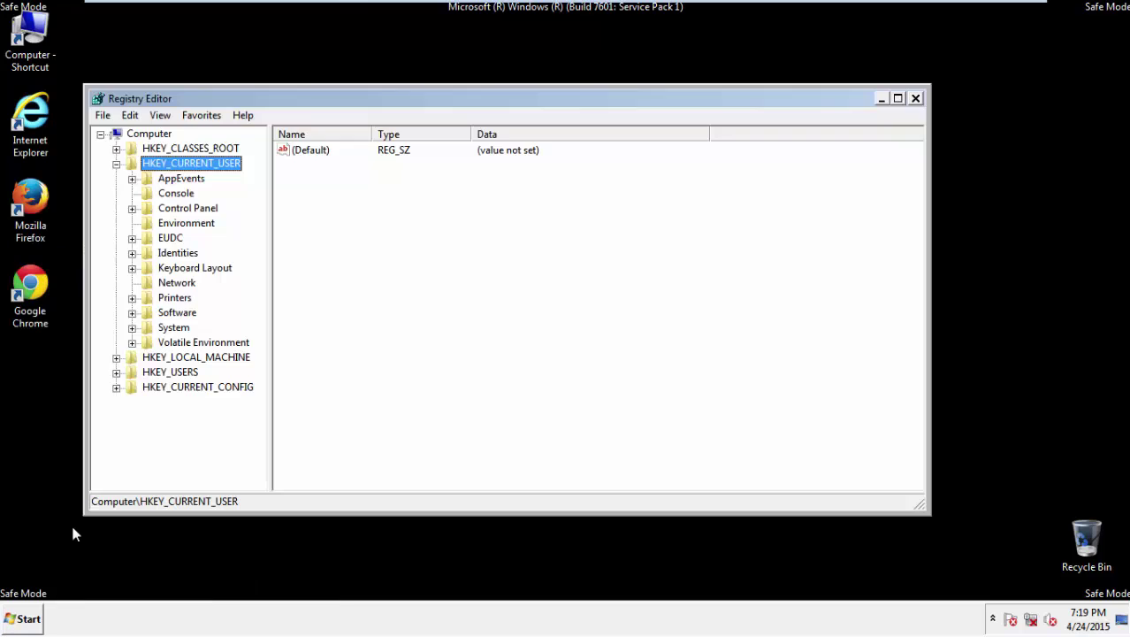
# Navigate the registry tree to HKEY_CURRENT_USER\Software\Microsoft\Internet Explorer\Main.
pyautogui.click(117, 163)
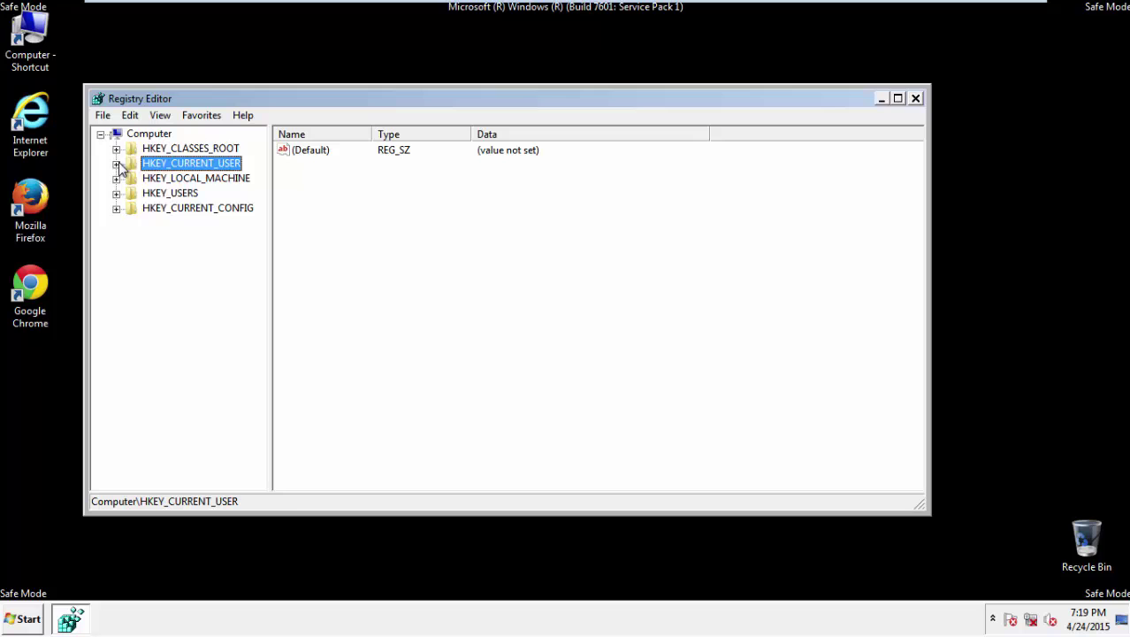
pyautogui.click(115, 164)
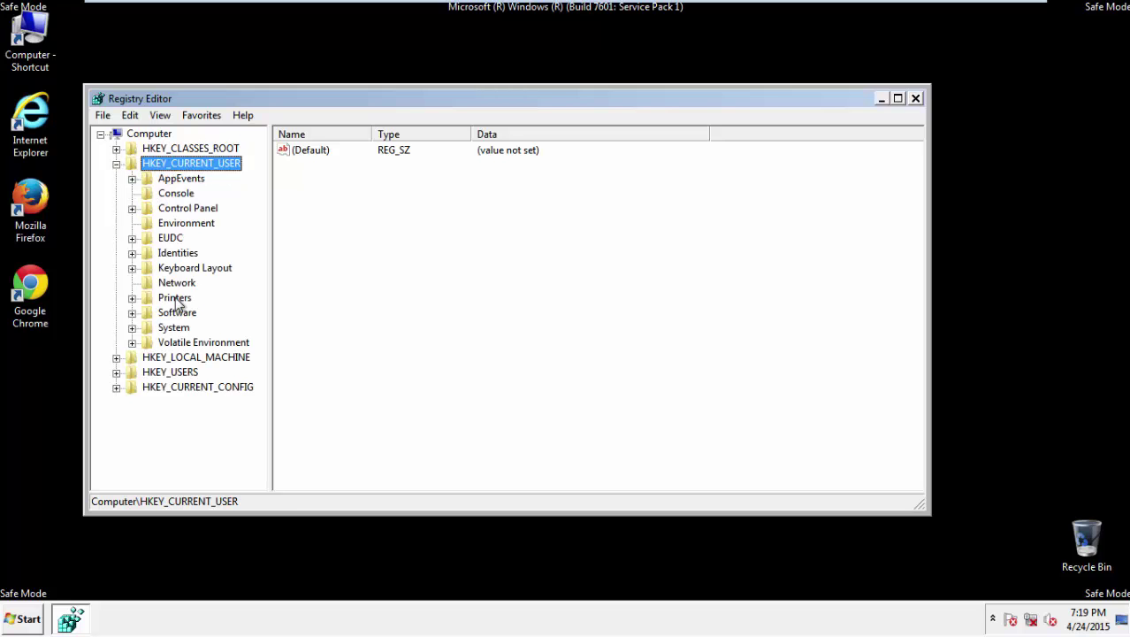
pyautogui.doubleClick(176, 313)
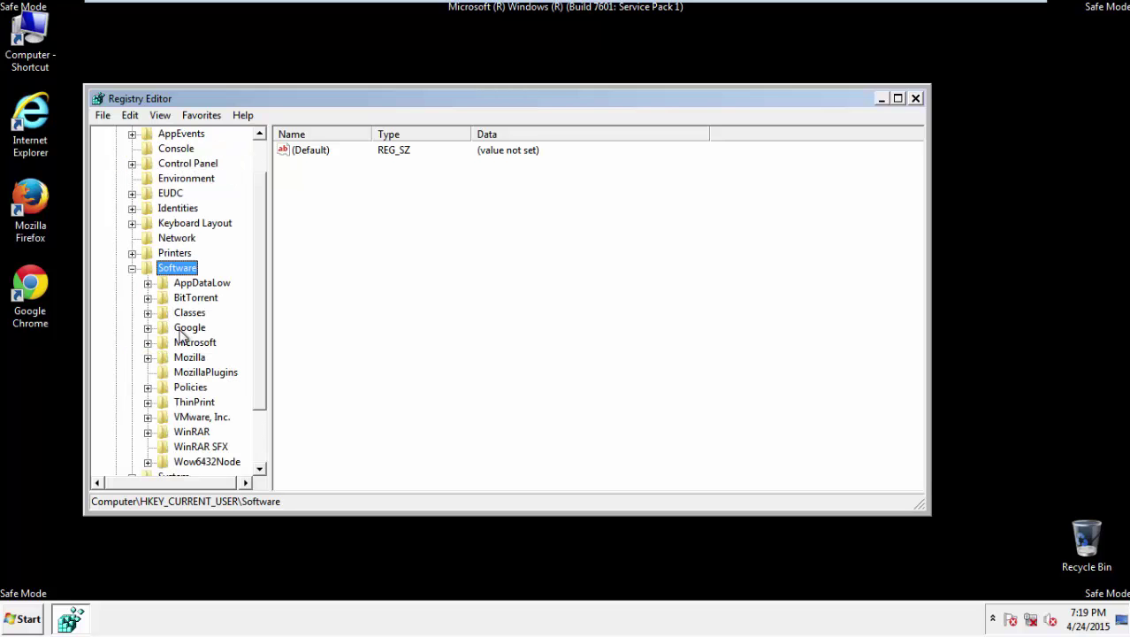
pyautogui.doubleClick(182, 342)
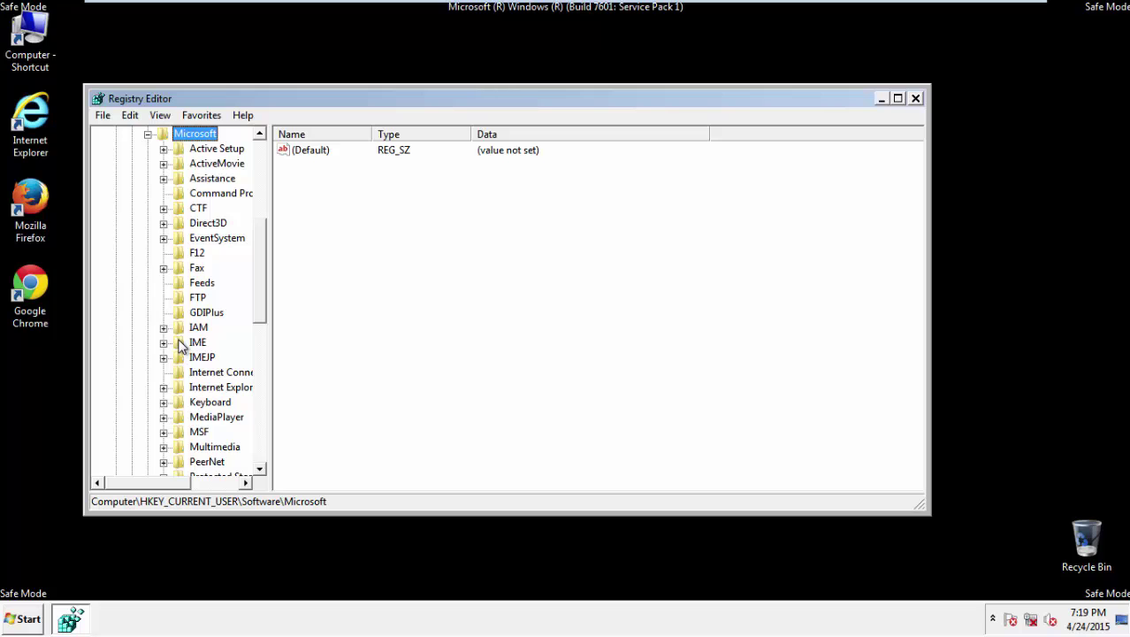
pyautogui.doubleClick(206, 389)
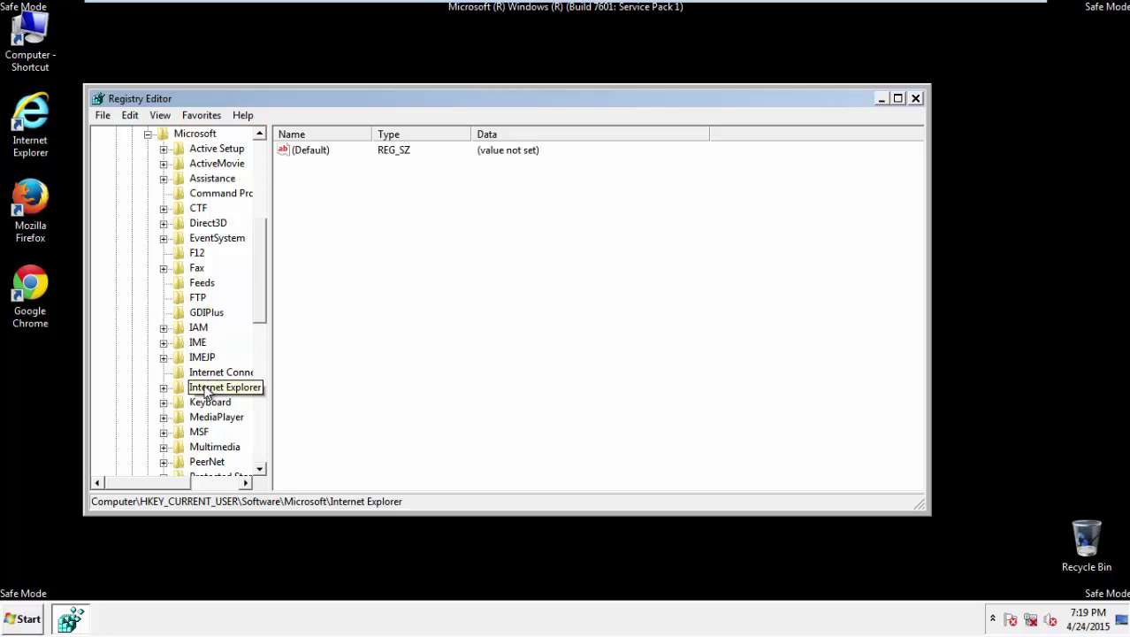
pyautogui.click(217, 391)
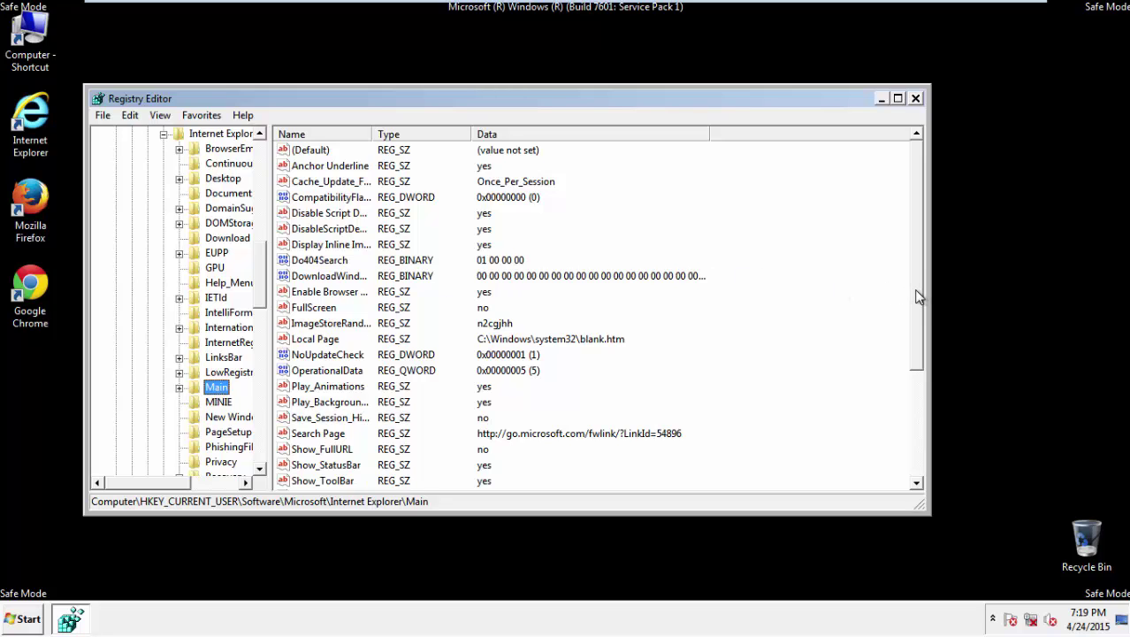
pyautogui.moveTo(917, 298); pyautogui.dragTo(917, 402)
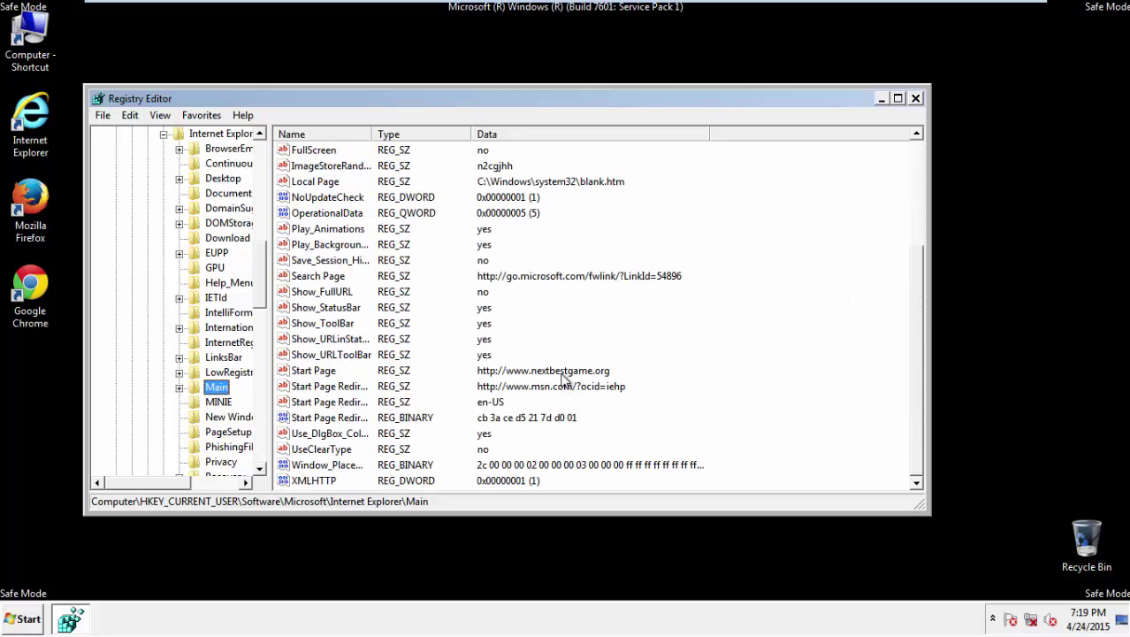
pyautogui.click(325, 372)
pyautogui.rightClick(324, 375)
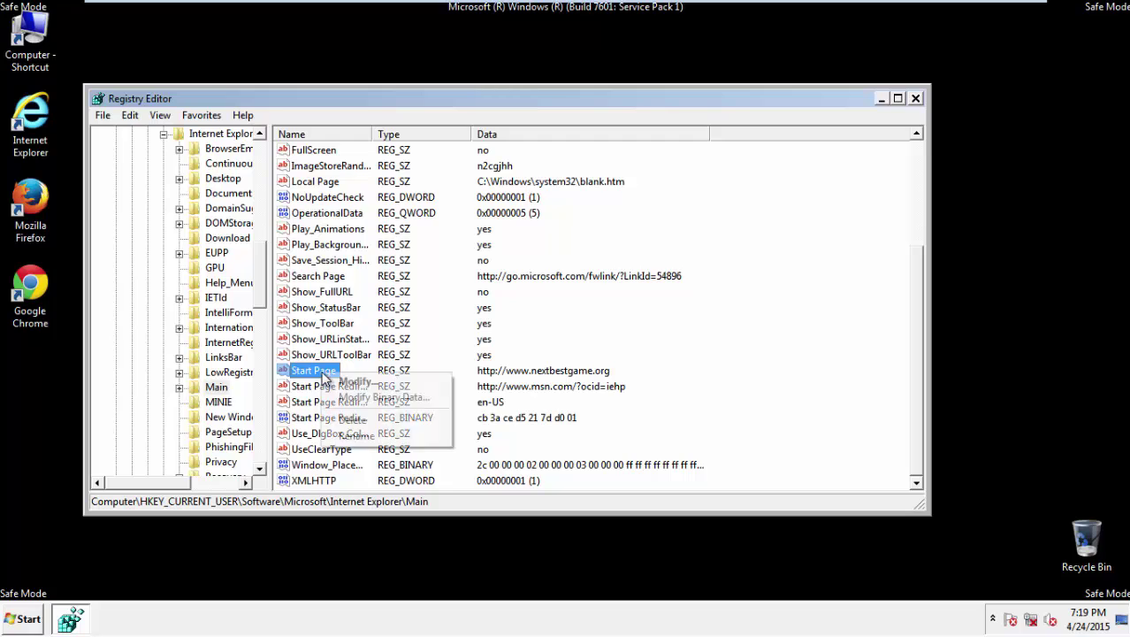
pyautogui.click(360, 420)
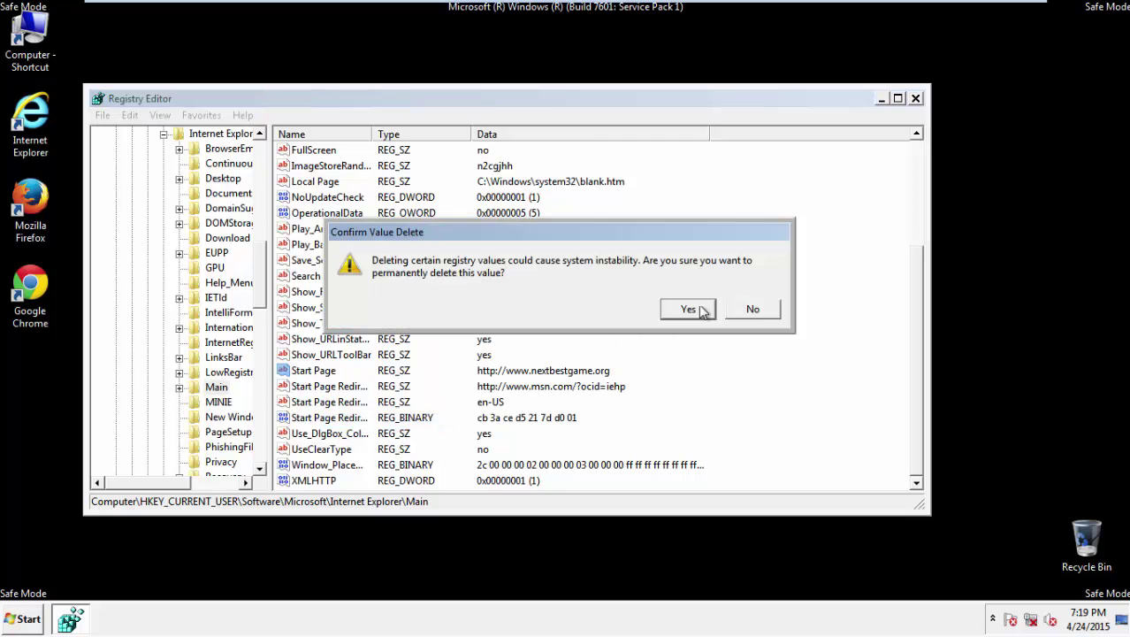
pyautogui.click(693, 308)
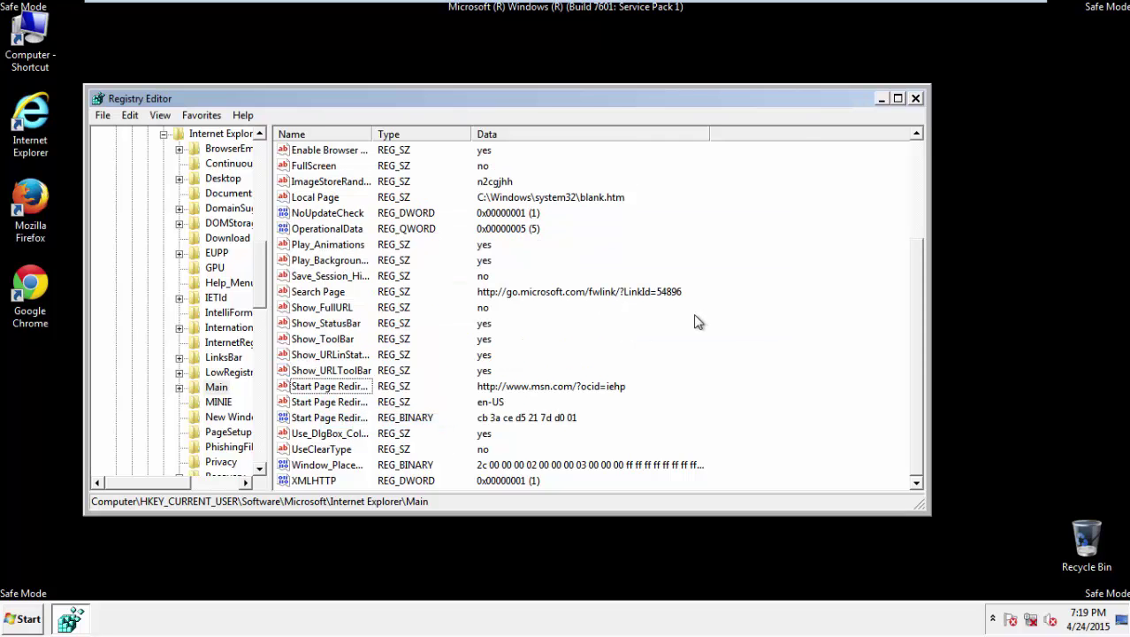
pyautogui.click(915, 100)
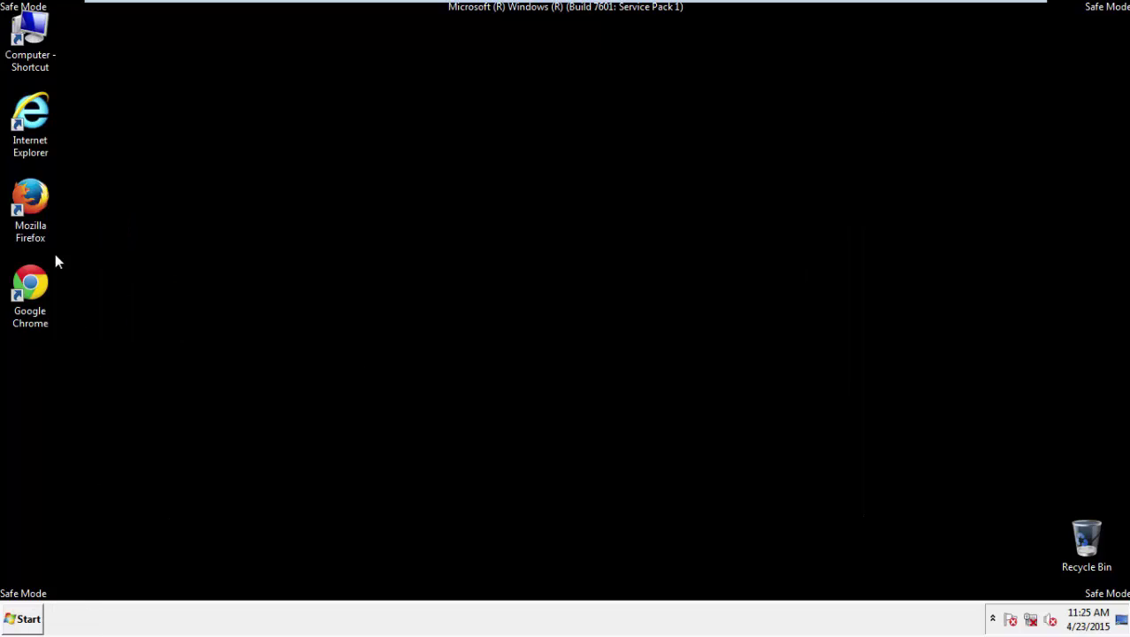
# Launch Firefox, decline the default-browser prompt, restore the menu bar, and open Clear Recent History.
pyautogui.doubleClick(40, 205)
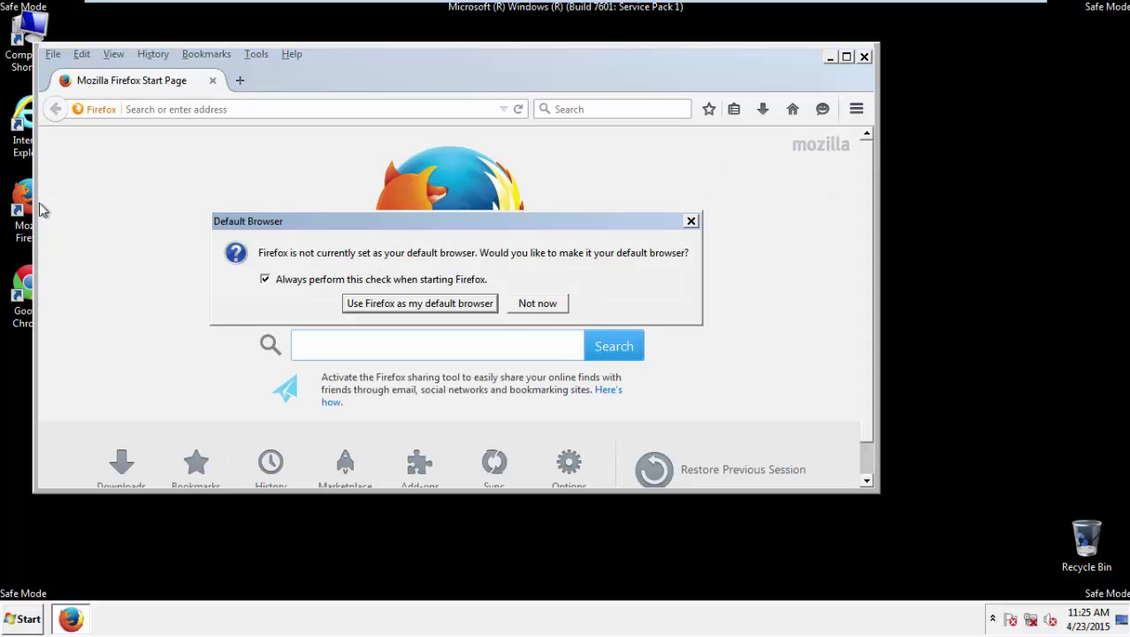
pyautogui.click(554, 306)
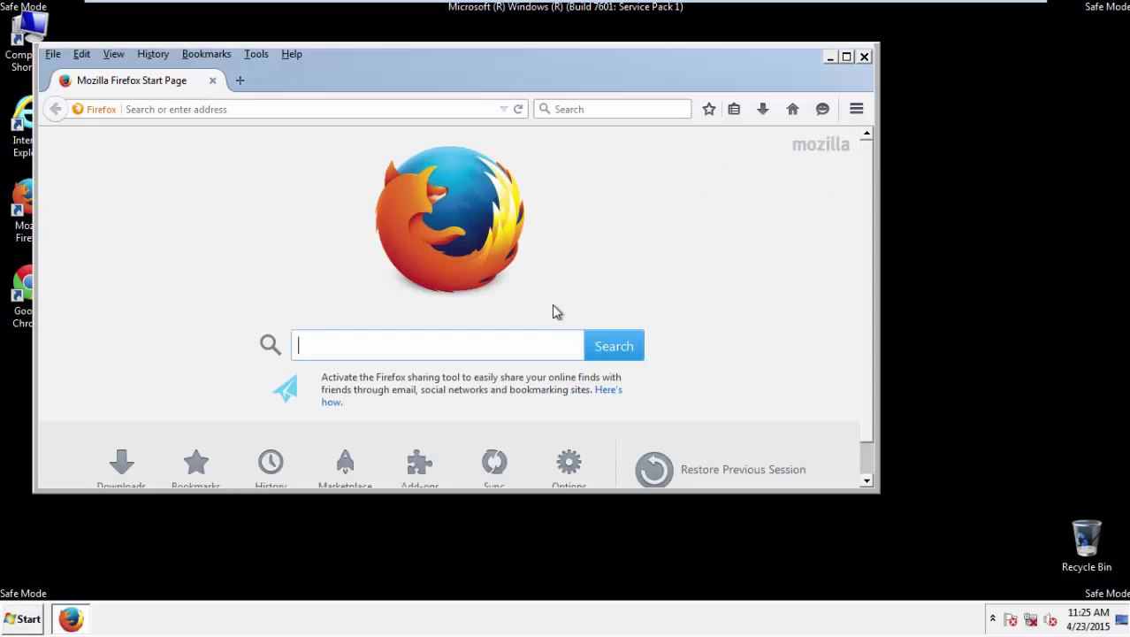
pyautogui.rightClick(350, 75)
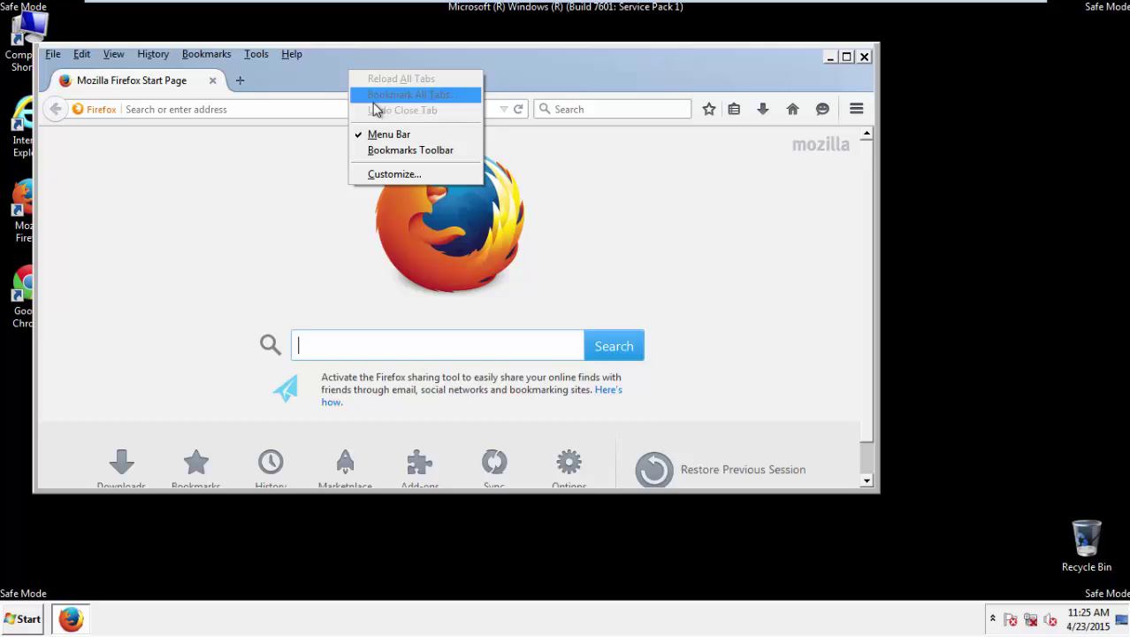
pyautogui.click(376, 135)
pyautogui.rightClick(359, 78)
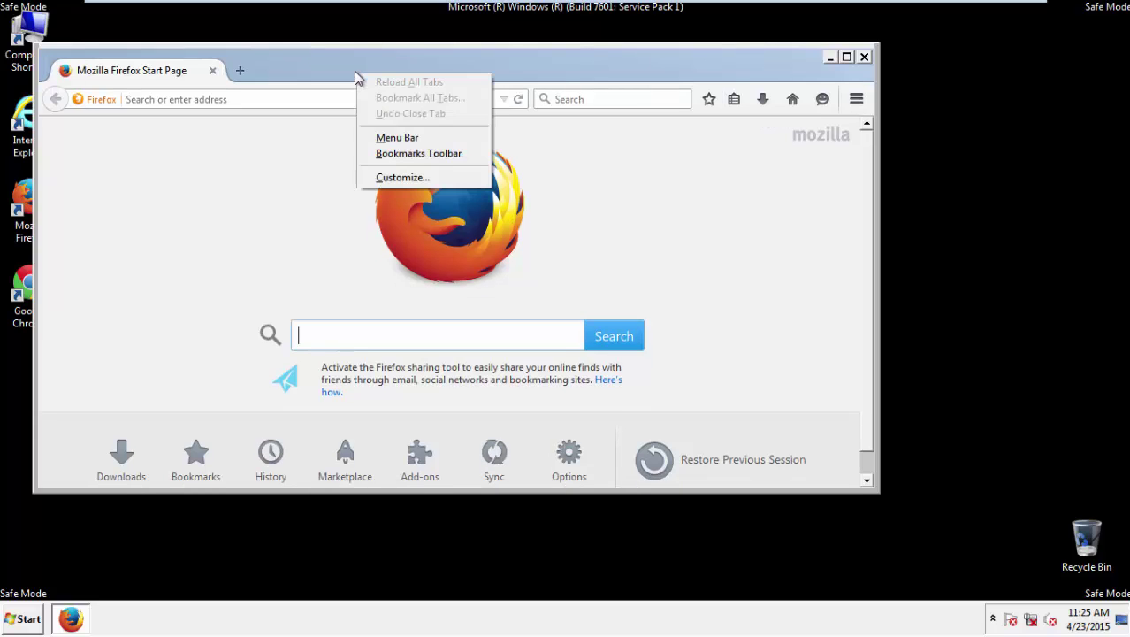
pyautogui.click(379, 138)
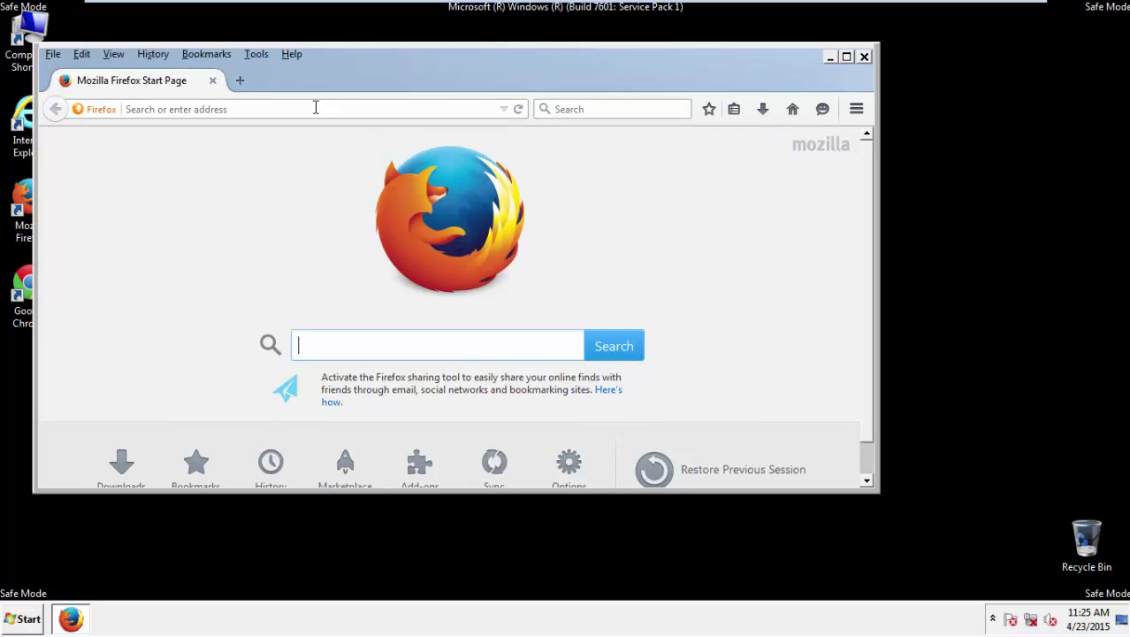
pyautogui.click(155, 54)
pyautogui.click(172, 89)
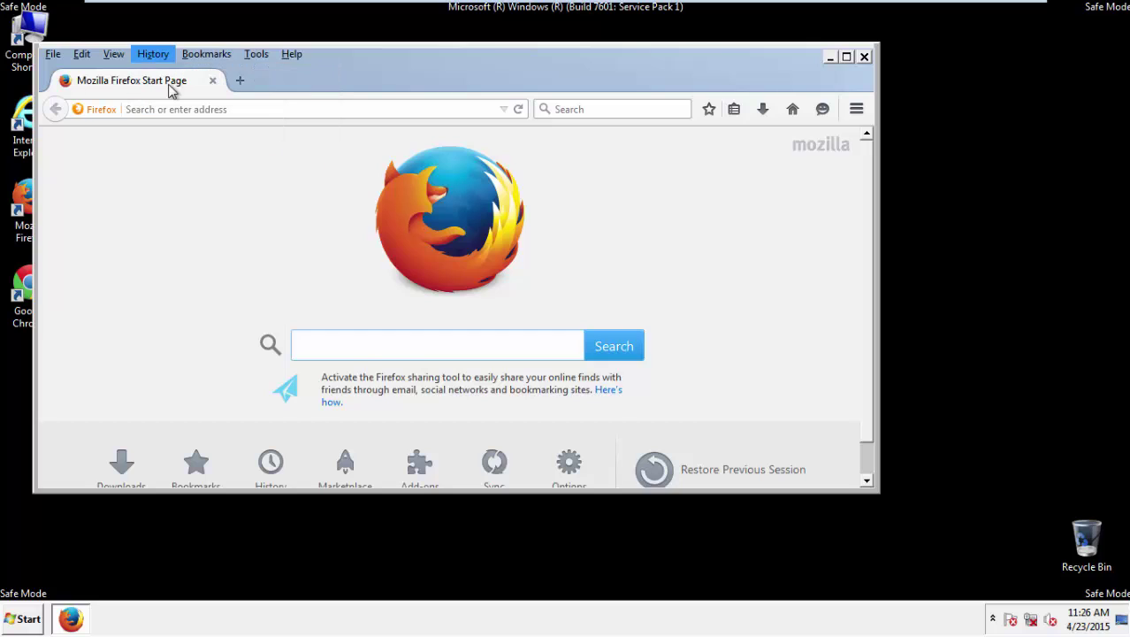
# Clear all Firefox history, cookies, cache, logins and site preferences for the Everything time range.
pyautogui.click(414, 245)
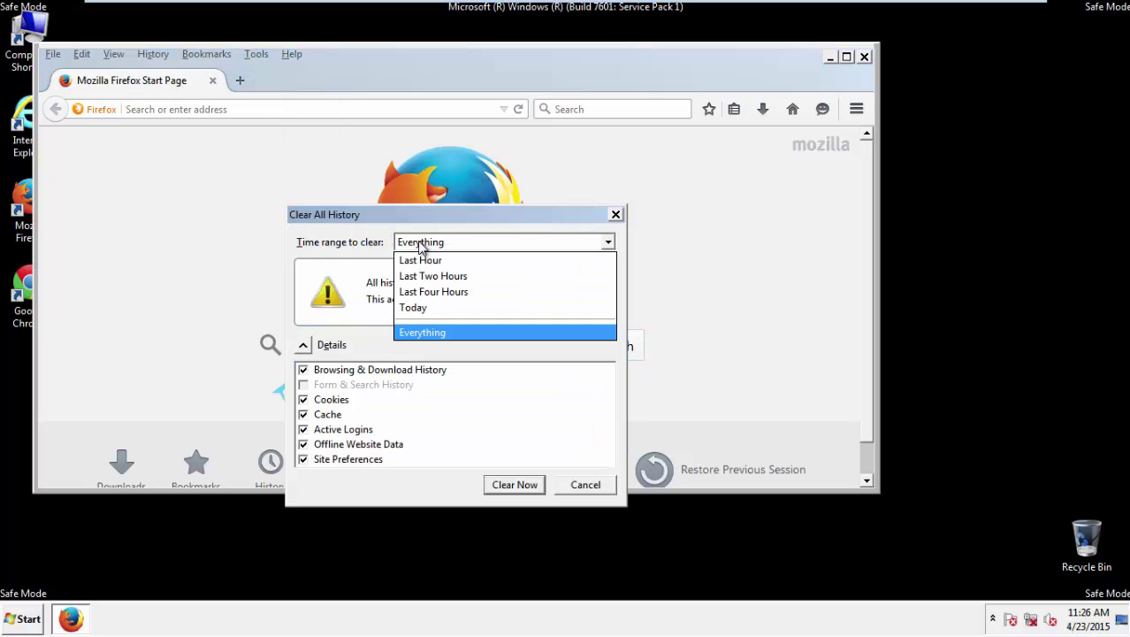
pyautogui.click(424, 332)
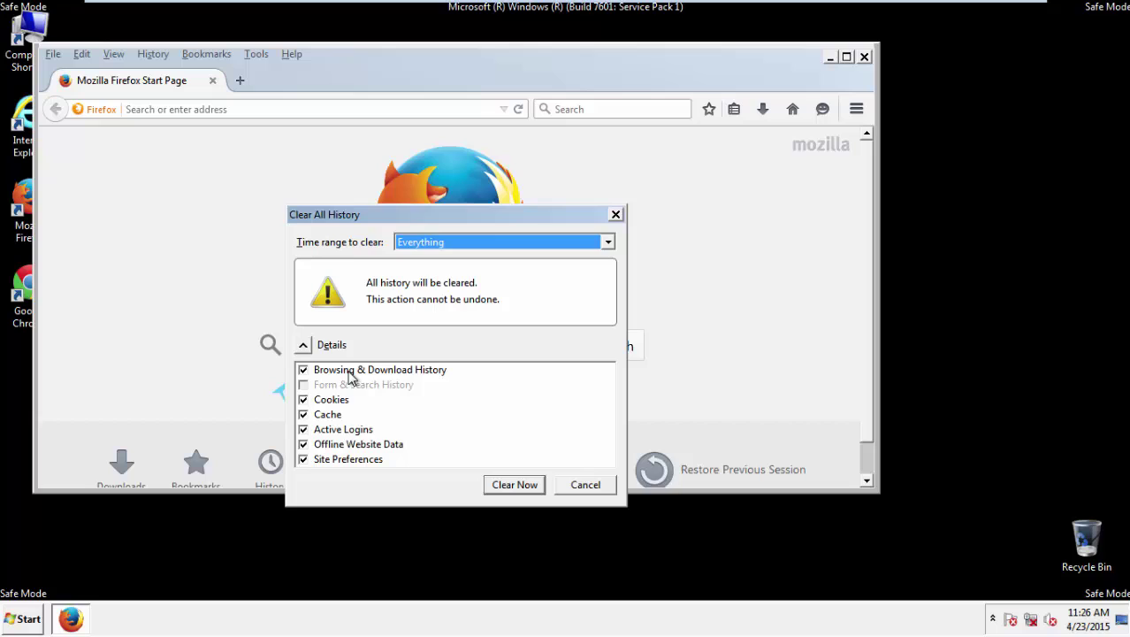
pyautogui.click(303, 444)
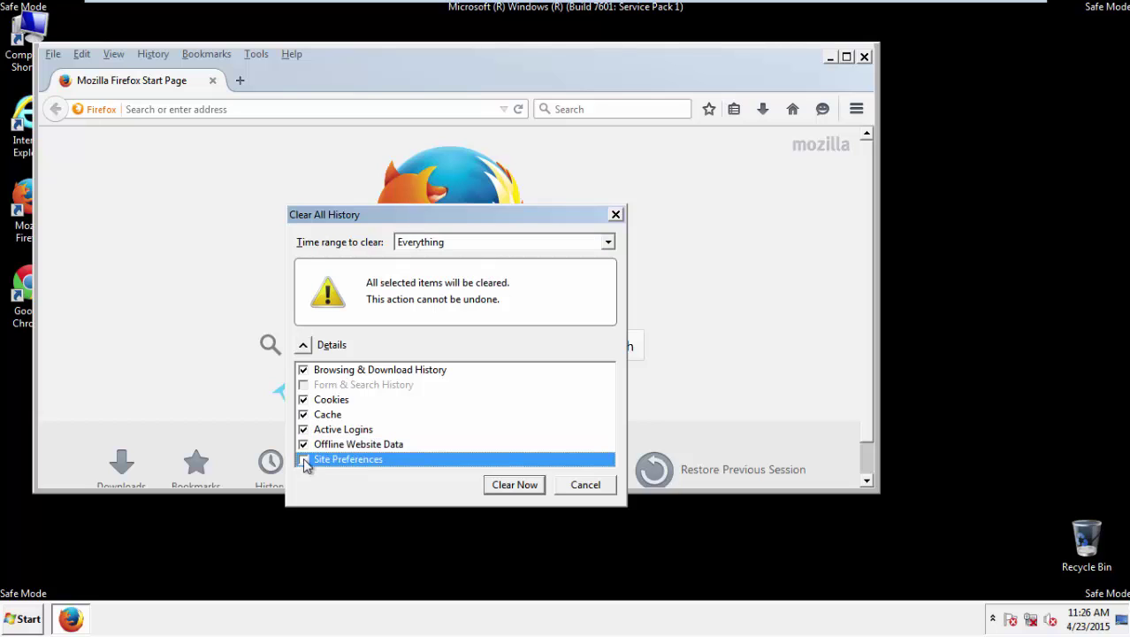
pyautogui.click(303, 459)
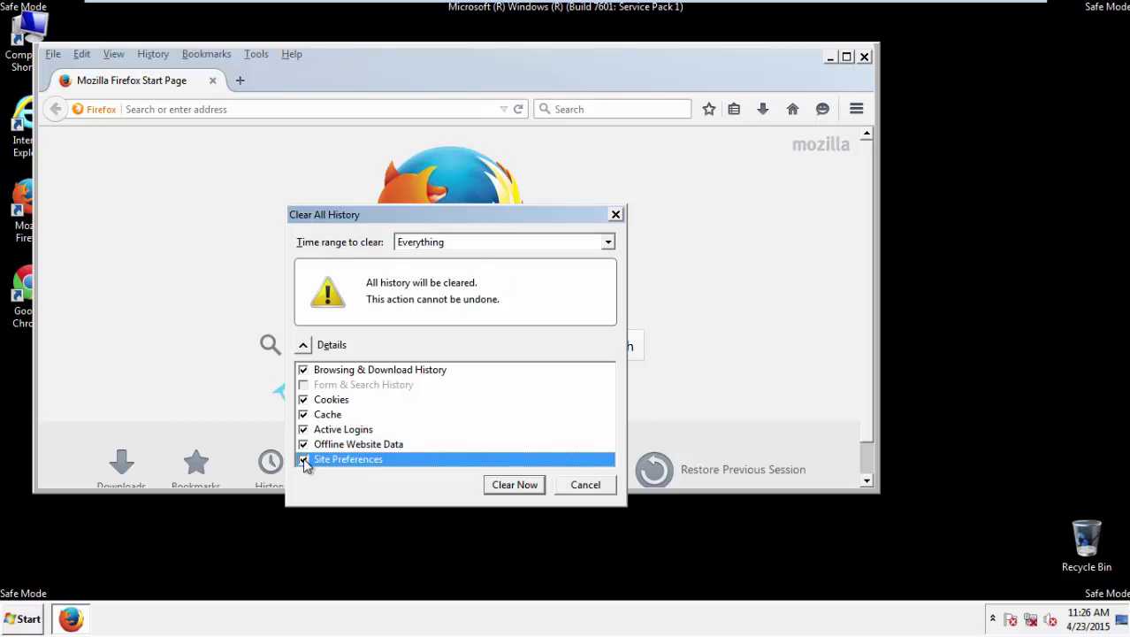
pyautogui.click(514, 486)
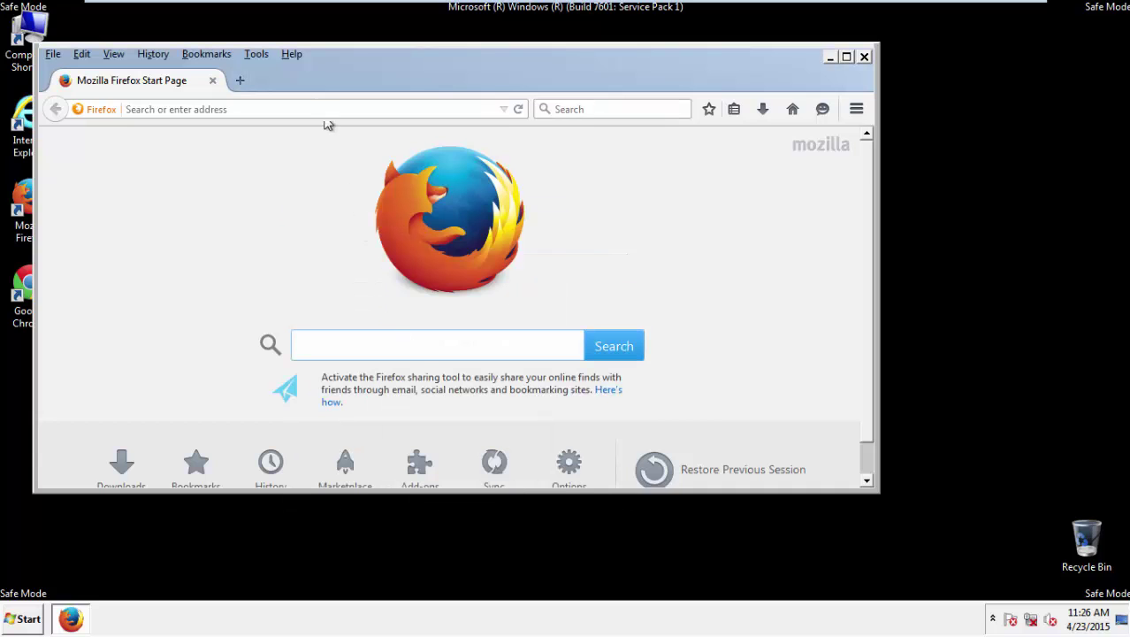
# Refresh Firefox from Troubleshooting Information, decline the default-browser prompt, and close the window.
pyautogui.click(294, 56)
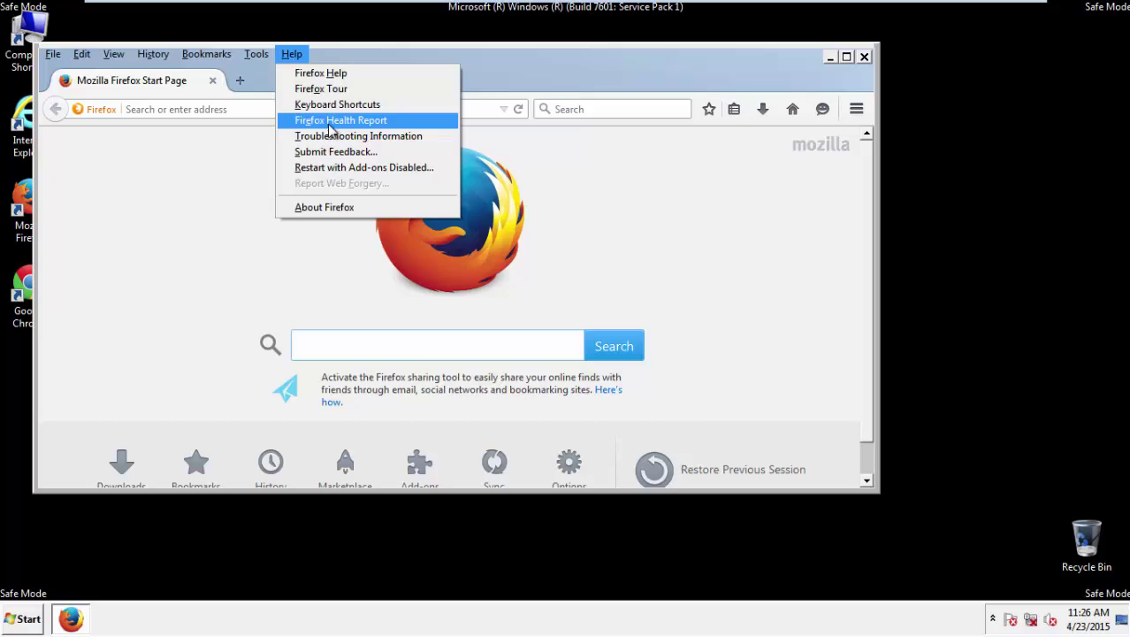
pyautogui.click(329, 137)
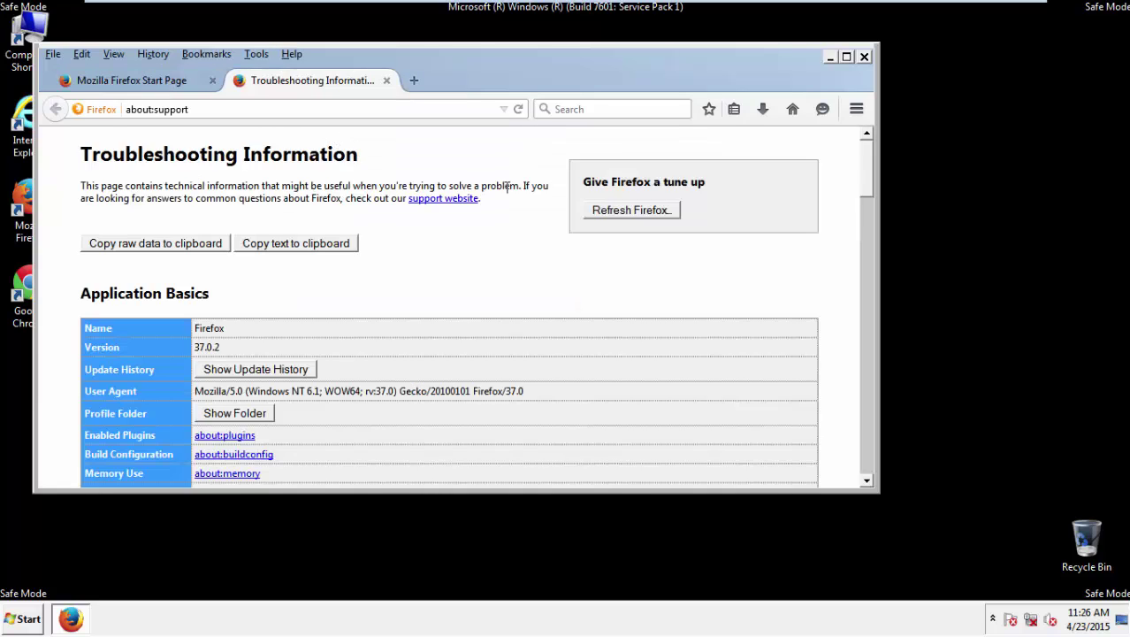
pyautogui.click(656, 212)
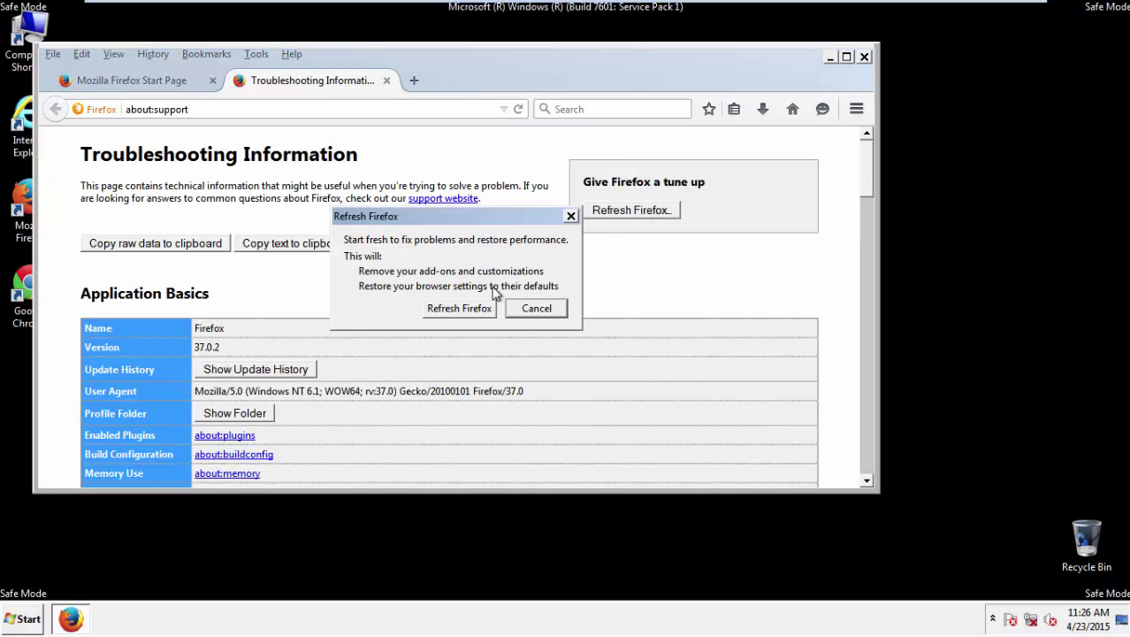
pyautogui.click(459, 307)
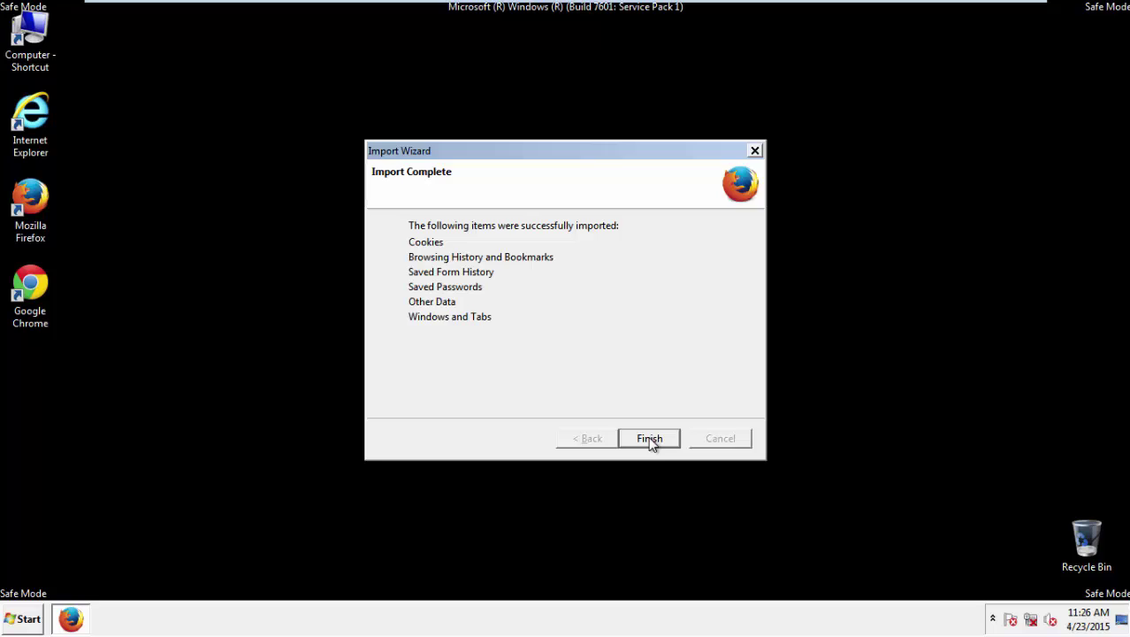
pyautogui.click(650, 439)
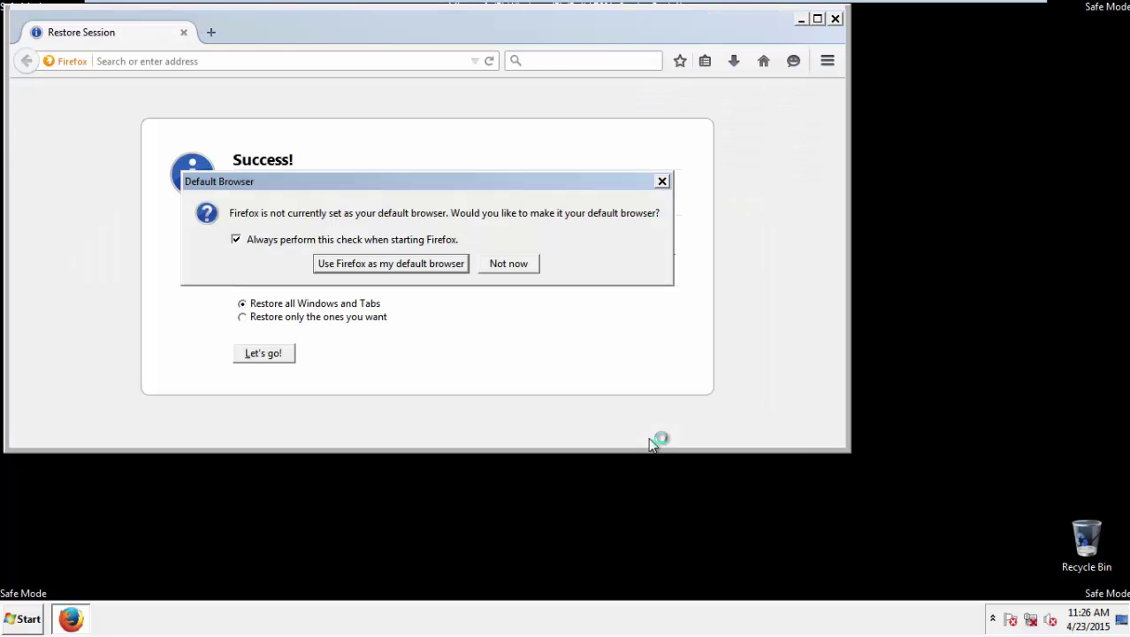
pyautogui.click(508, 263)
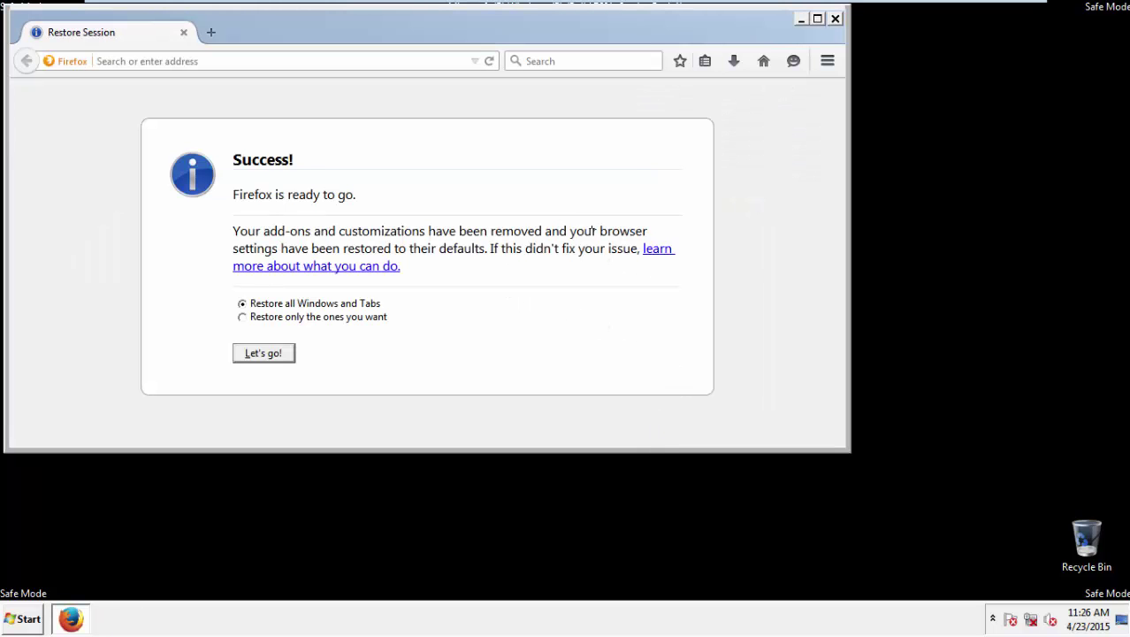
pyautogui.click(835, 19)
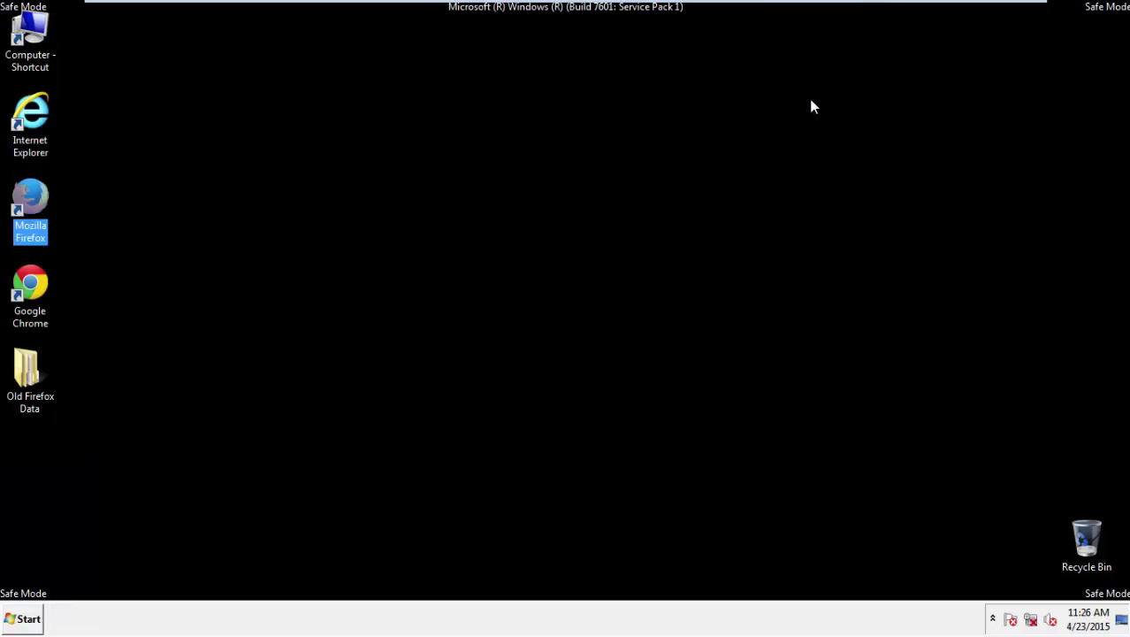
# Launch Google Chrome and bring up Clear browsing data from its Settings history page.
pyautogui.click(27, 282)
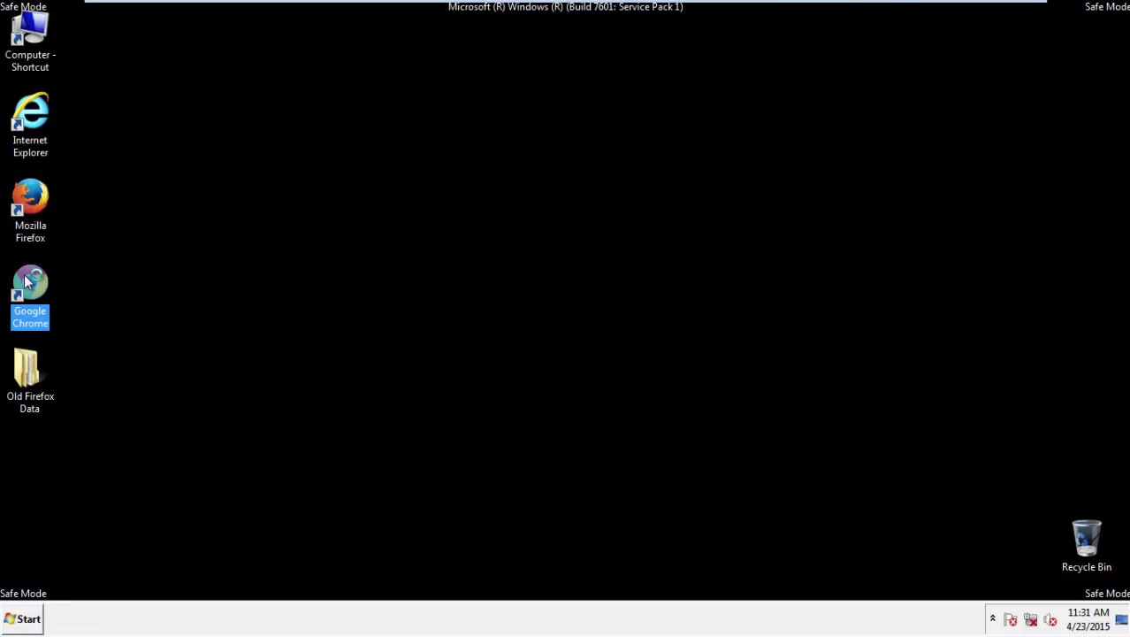
pyautogui.doubleClick(27, 281)
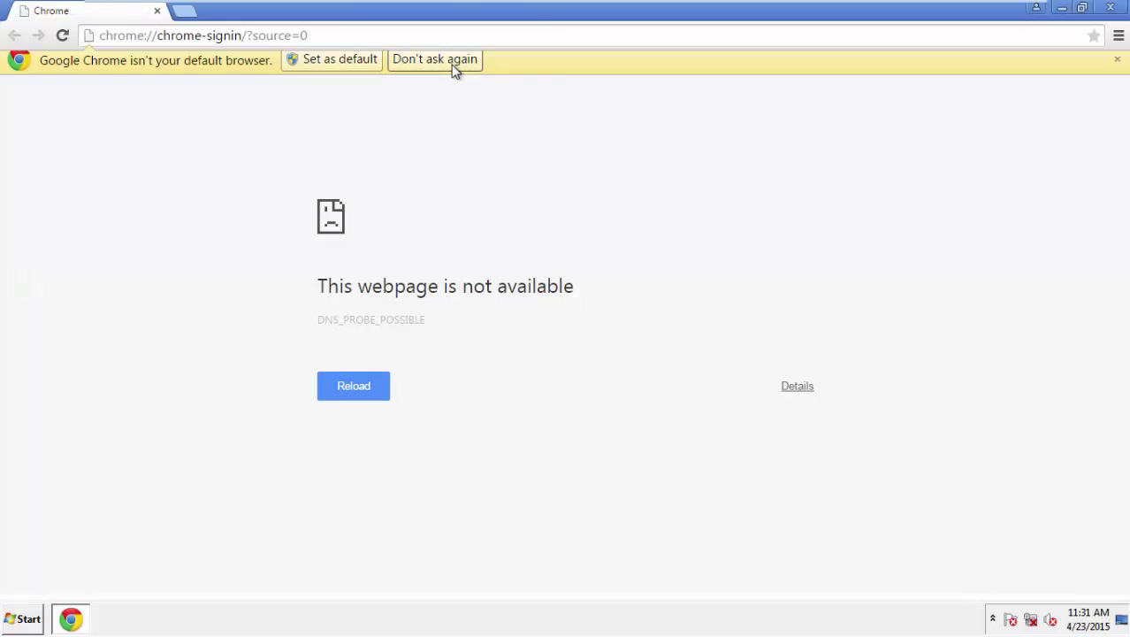
pyautogui.click(1119, 37)
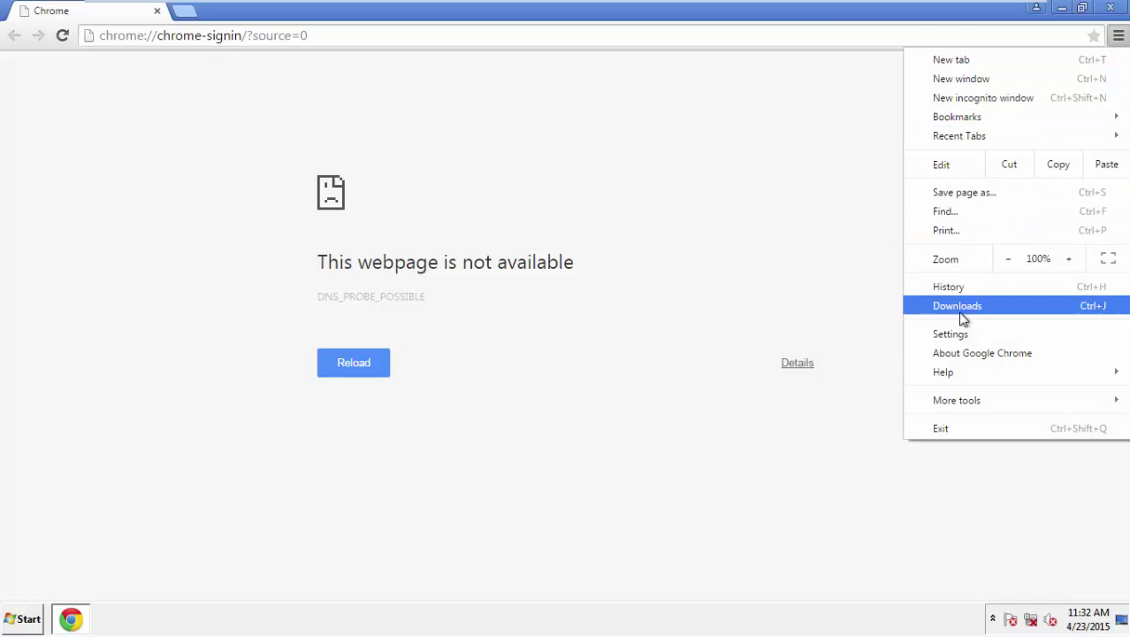
pyautogui.click(958, 333)
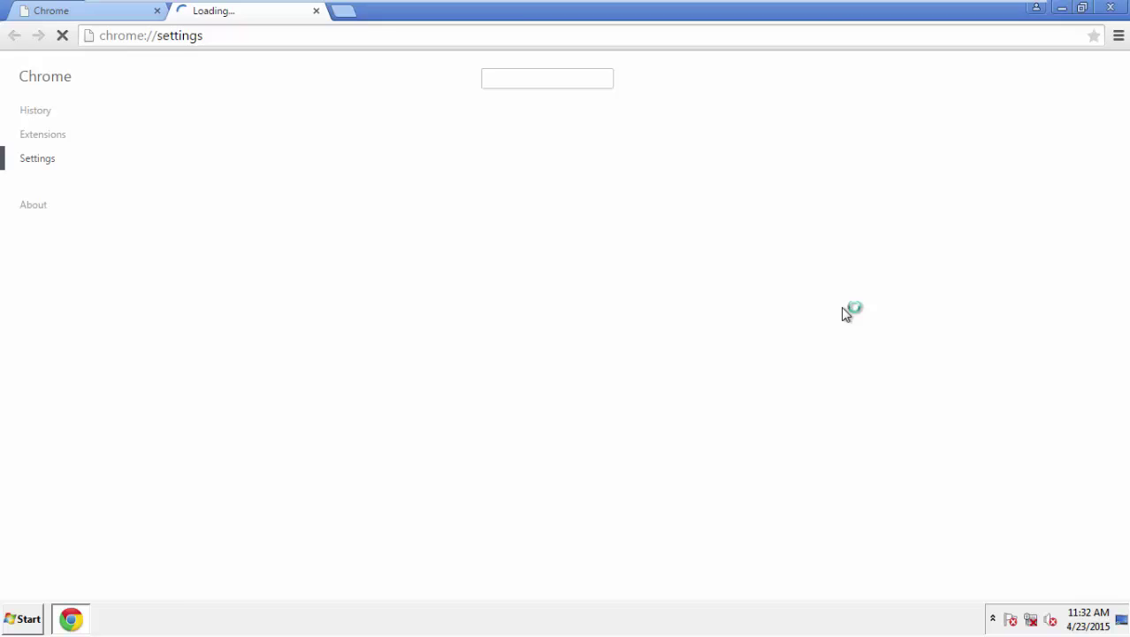
pyautogui.click(36, 110)
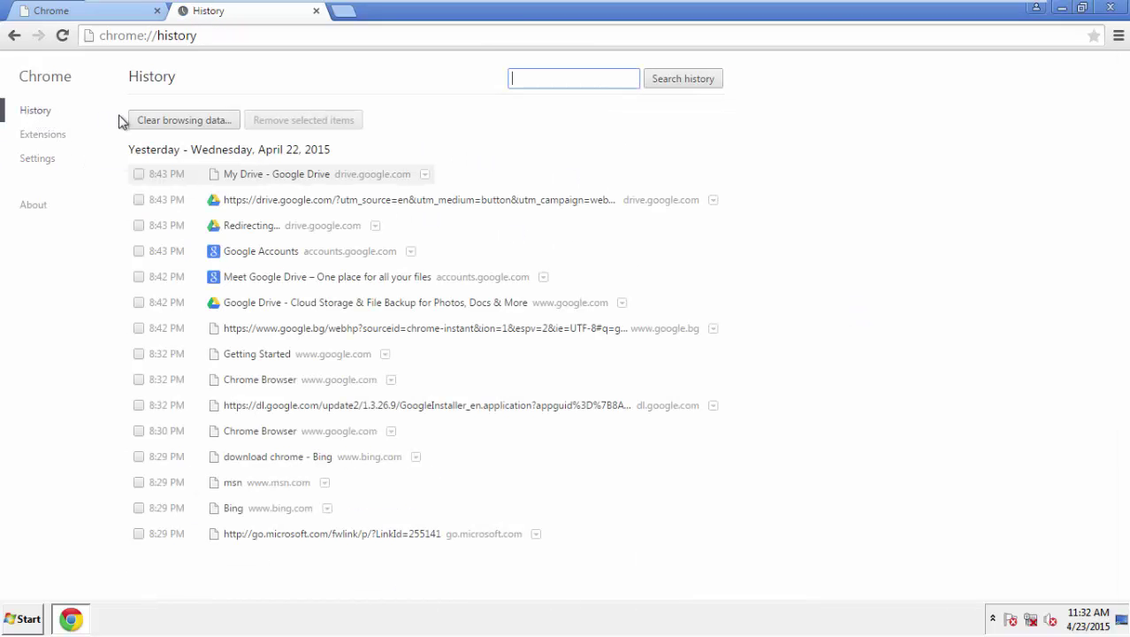
pyautogui.click(169, 123)
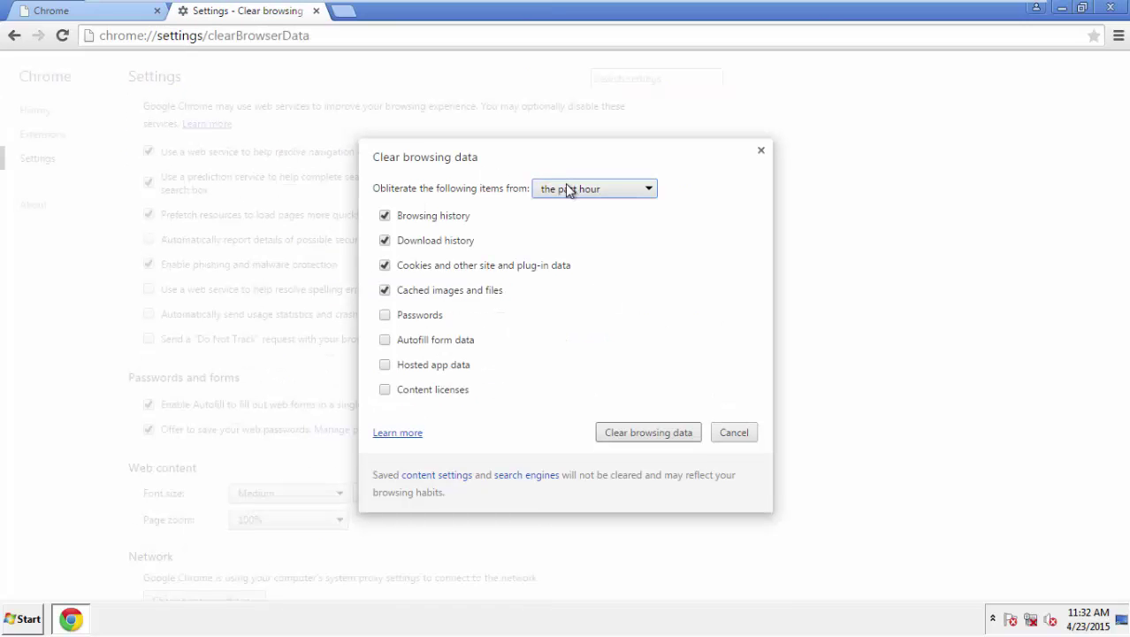
# Clear browsing data from the beginning of time, including autofill and hosted app data.
pyautogui.click(569, 189)
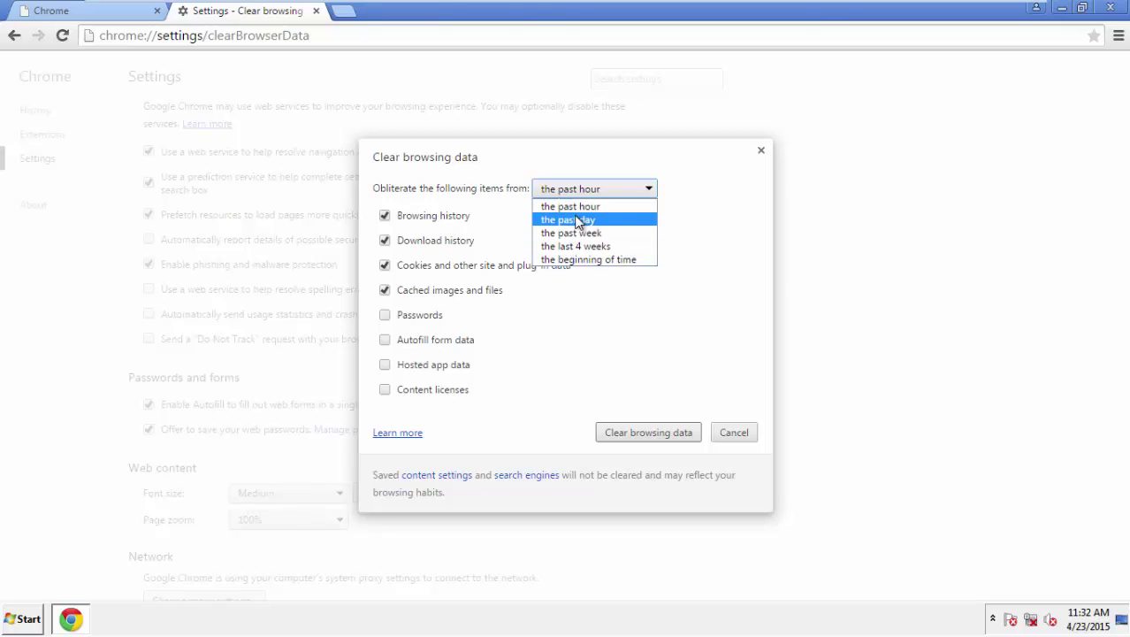
pyautogui.click(566, 260)
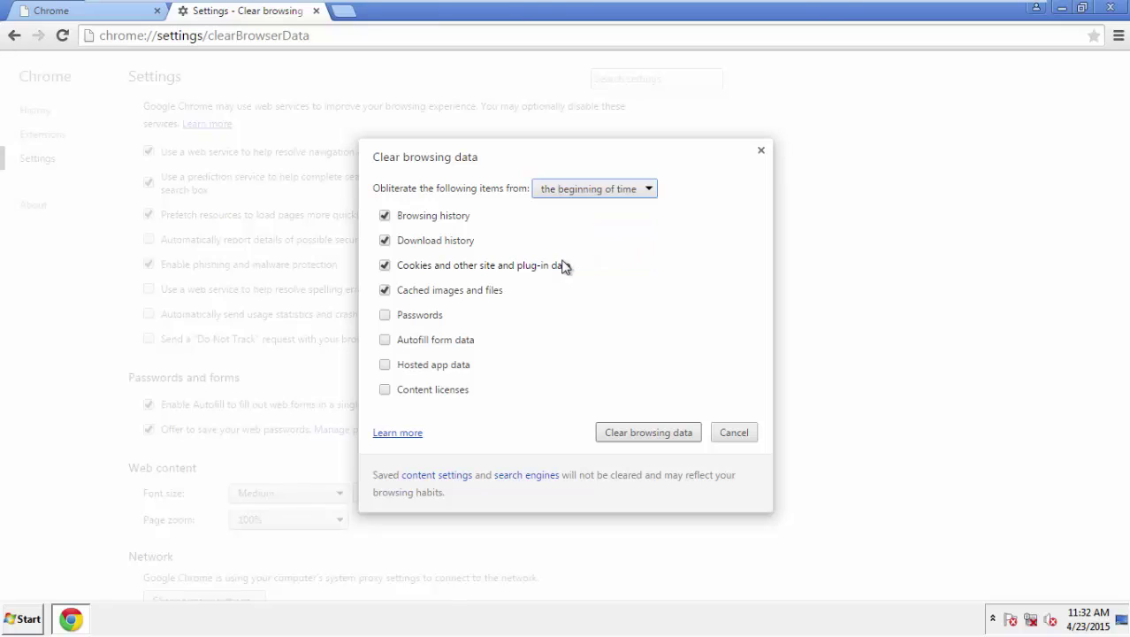
pyautogui.click(387, 341)
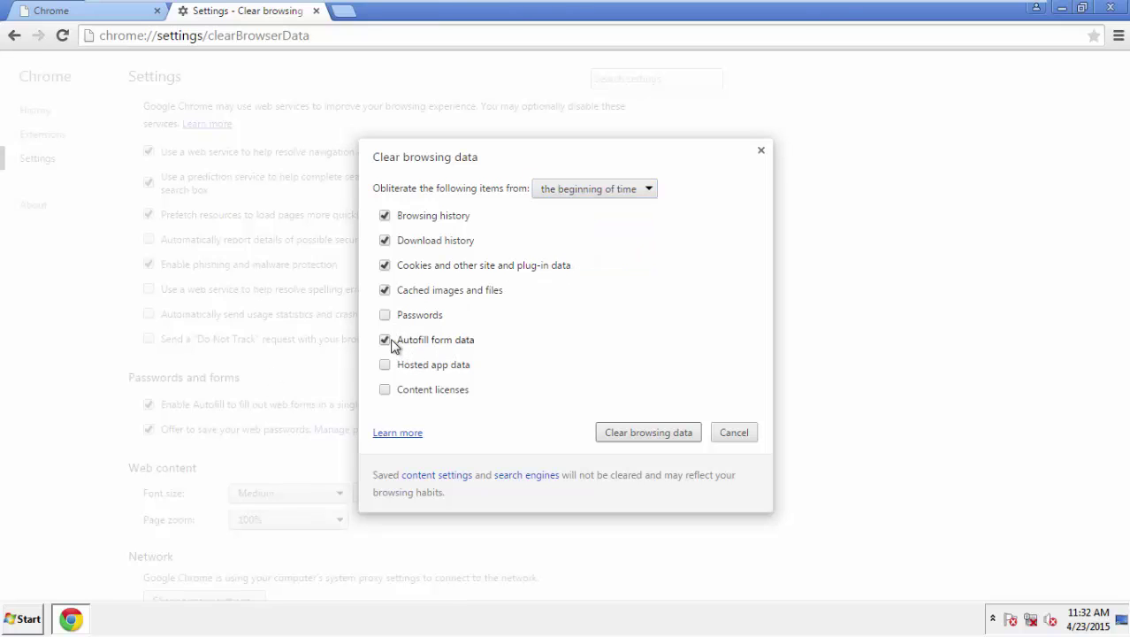
pyautogui.click(385, 365)
pyautogui.click(631, 433)
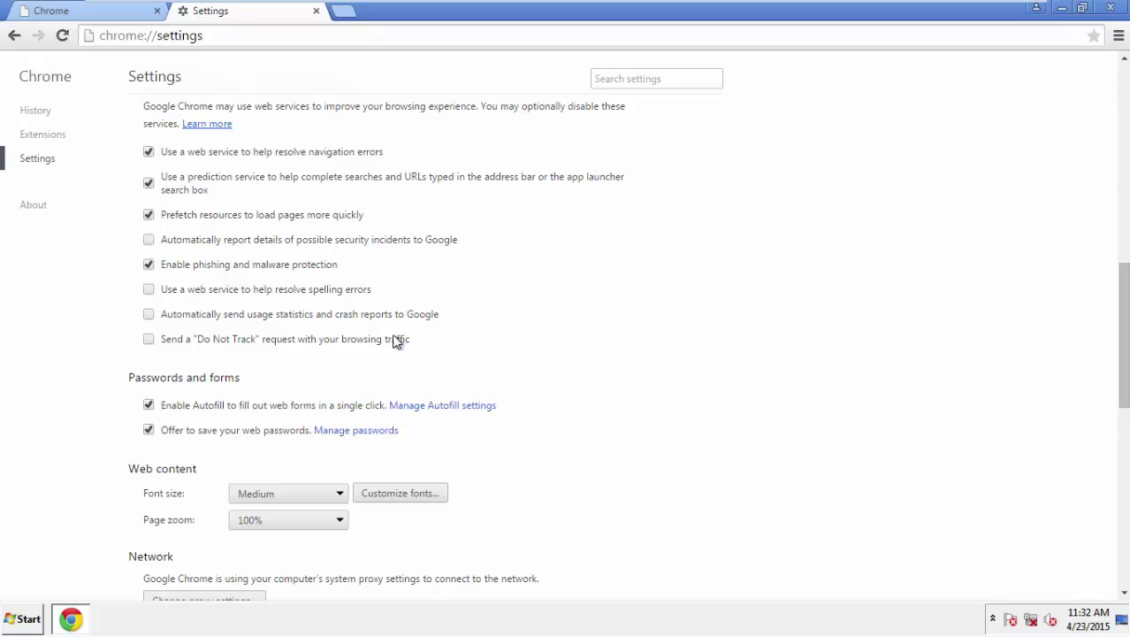
# Reset Chrome settings to their original defaults from the bottom of Settings, then close Chrome.
pyautogui.moveTo(1124, 280); pyautogui.dragTo(1122, 484)
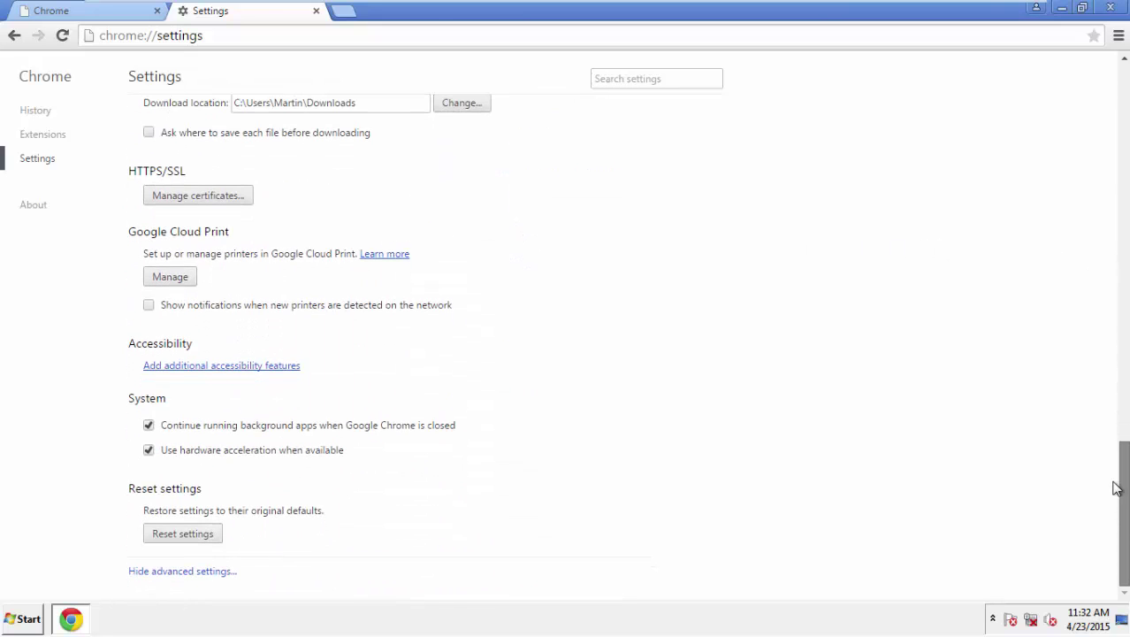
pyautogui.click(214, 537)
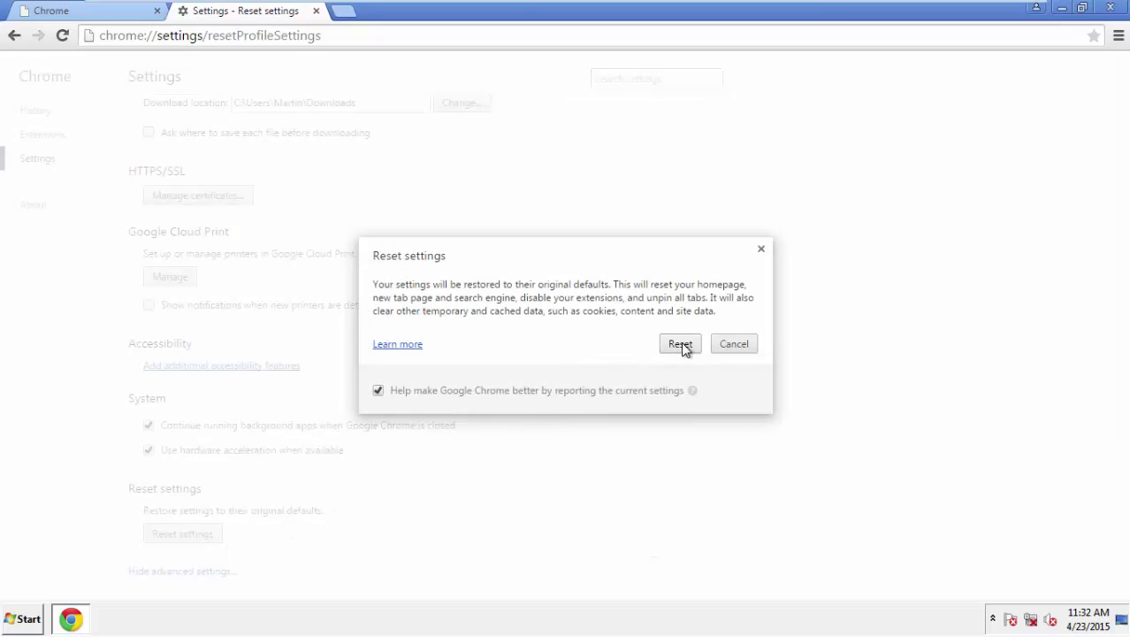
pyautogui.click(682, 345)
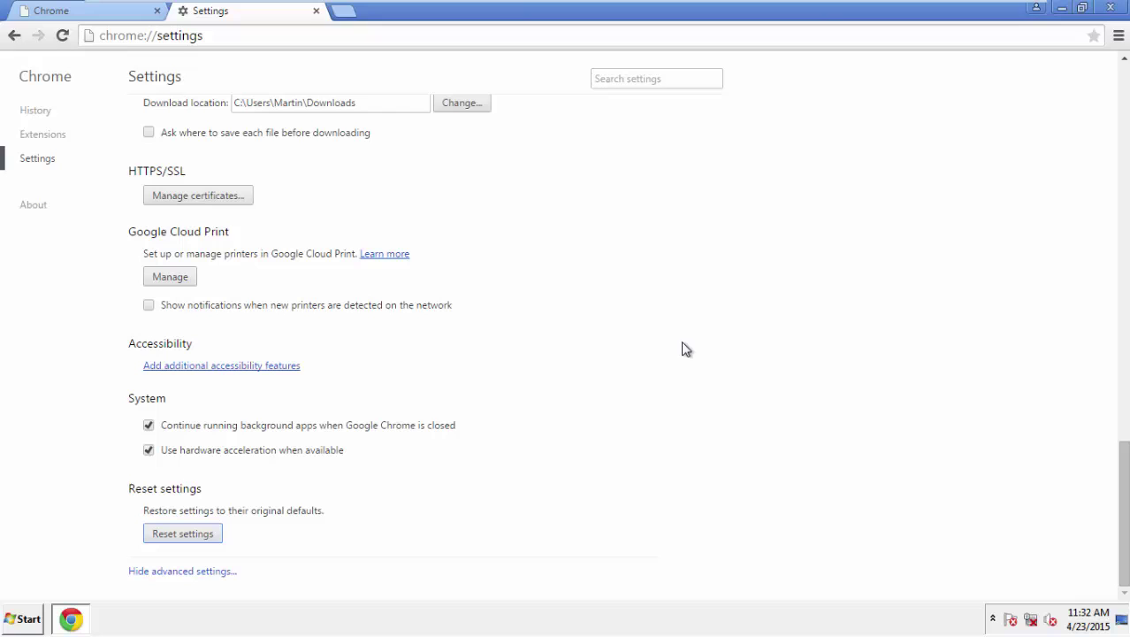
pyautogui.click(1101, 7)
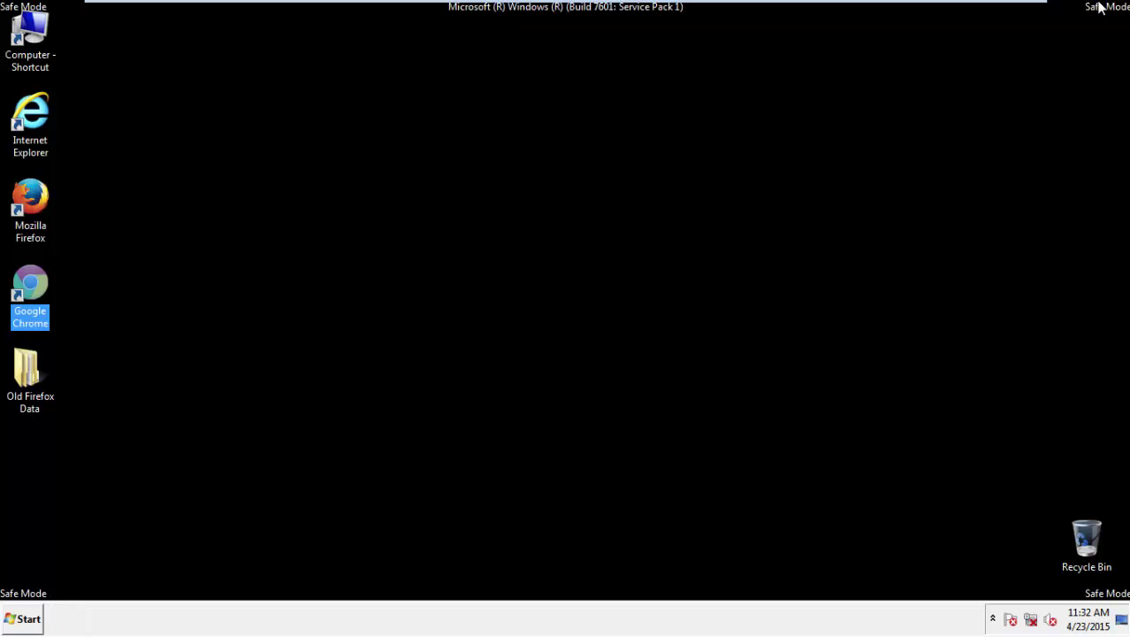
# Restart Windows normally to leave Safe Mode.
pyautogui.click(2, 628)
pyautogui.click(285, 582)
pyautogui.click(329, 584)
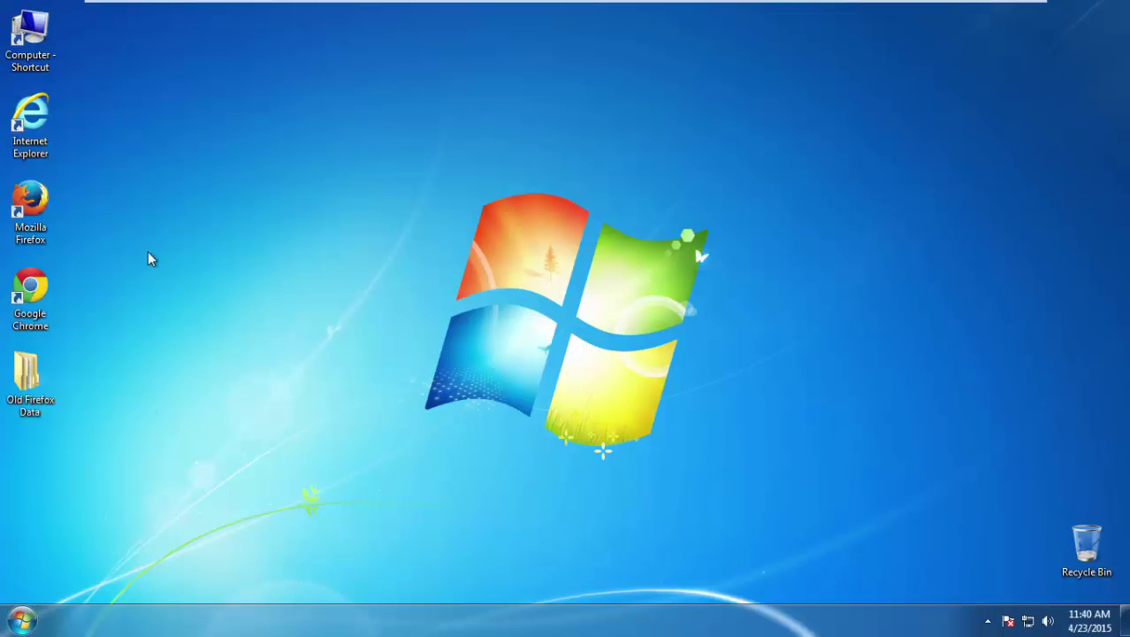
# Open Internet Explorer to confirm it now loads the MSN page, then close it.
pyautogui.doubleClick(46, 107)
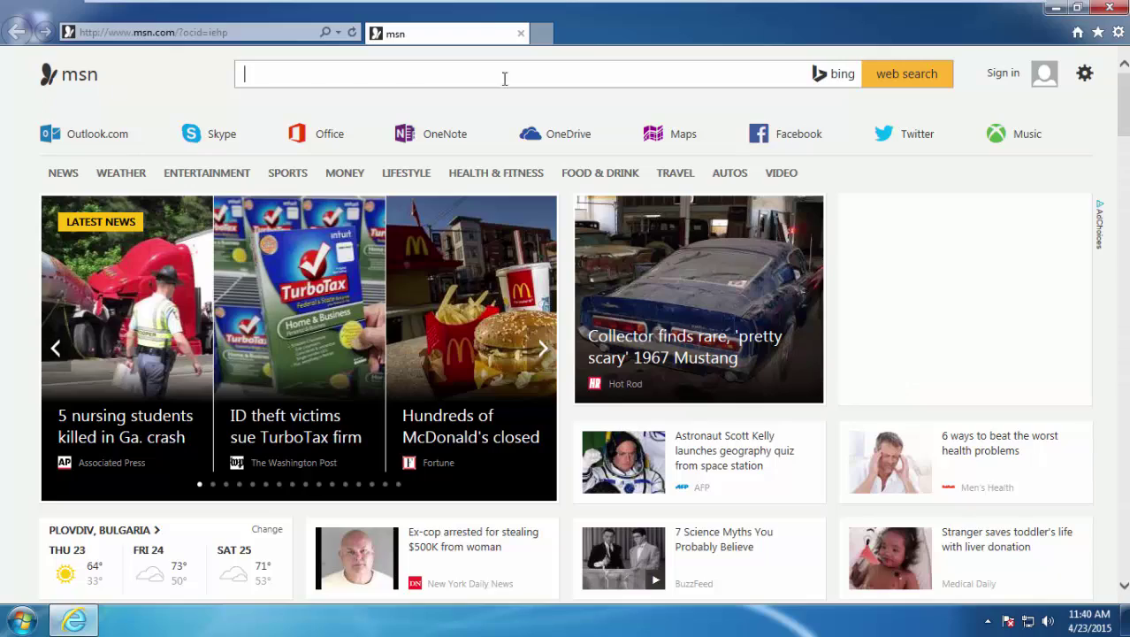
pyautogui.scroll(-1, 1116, 175)
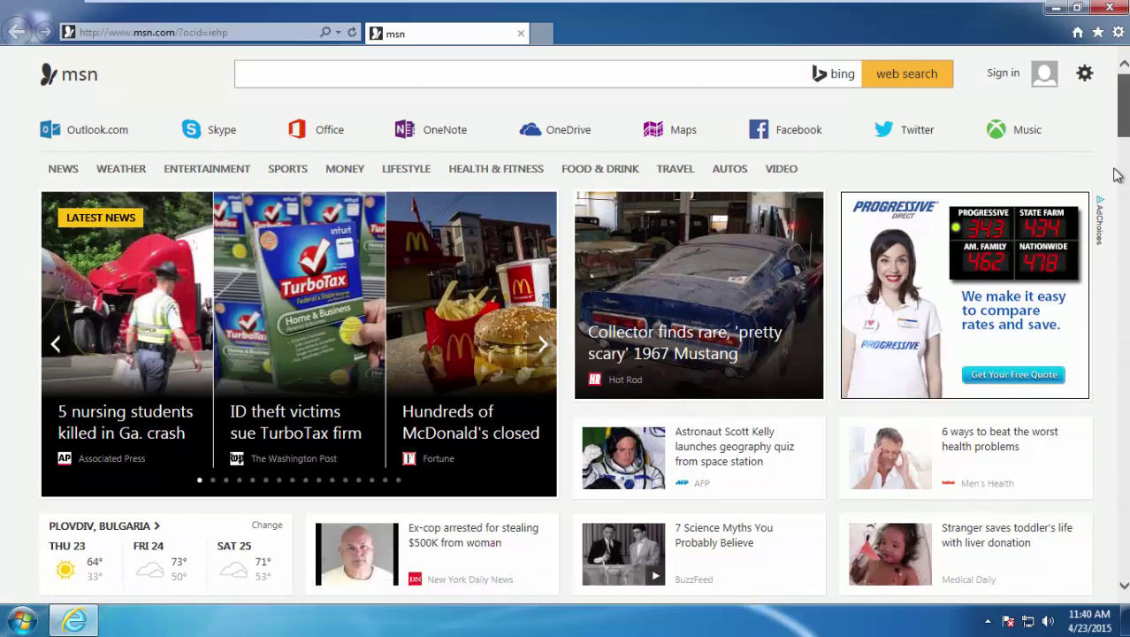
pyautogui.moveTo(1117, 175)
pyautogui.mouseDown()
pyautogui.moveTo(1111, 390)
pyautogui.moveTo(1127, 308)
pyautogui.moveTo(1123, 329)
pyautogui.moveTo(1119, 80)
pyautogui.mouseUp()
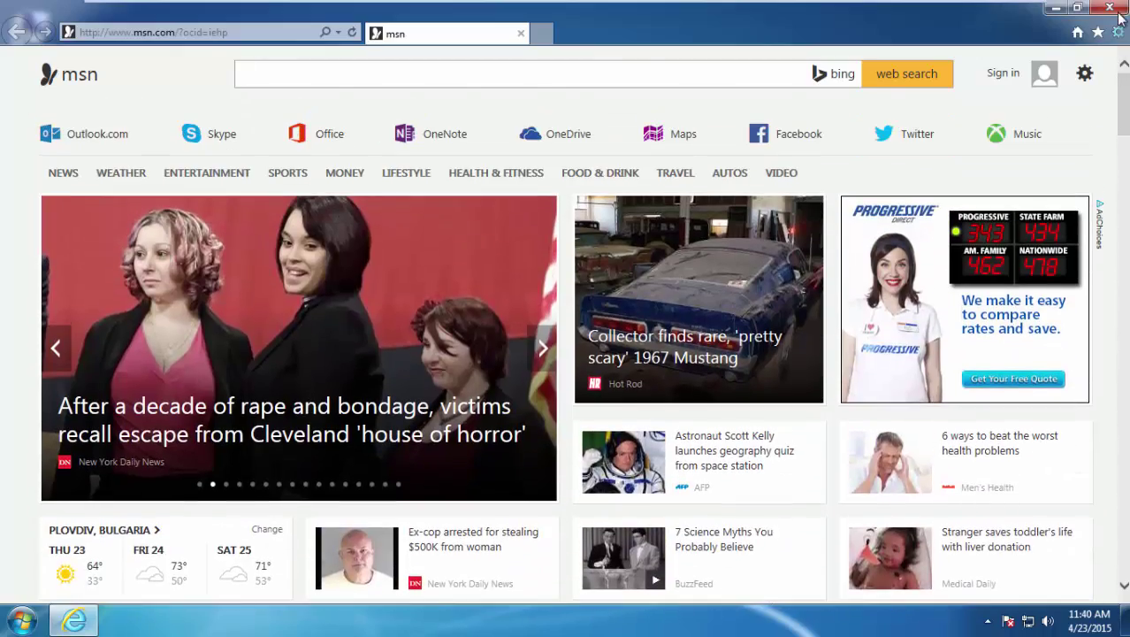
pyautogui.click(1110, 7)
# Go to howtoremove.guide and open the PC Optimization Tips article from the TIPS section.
pyautogui.write('ho')
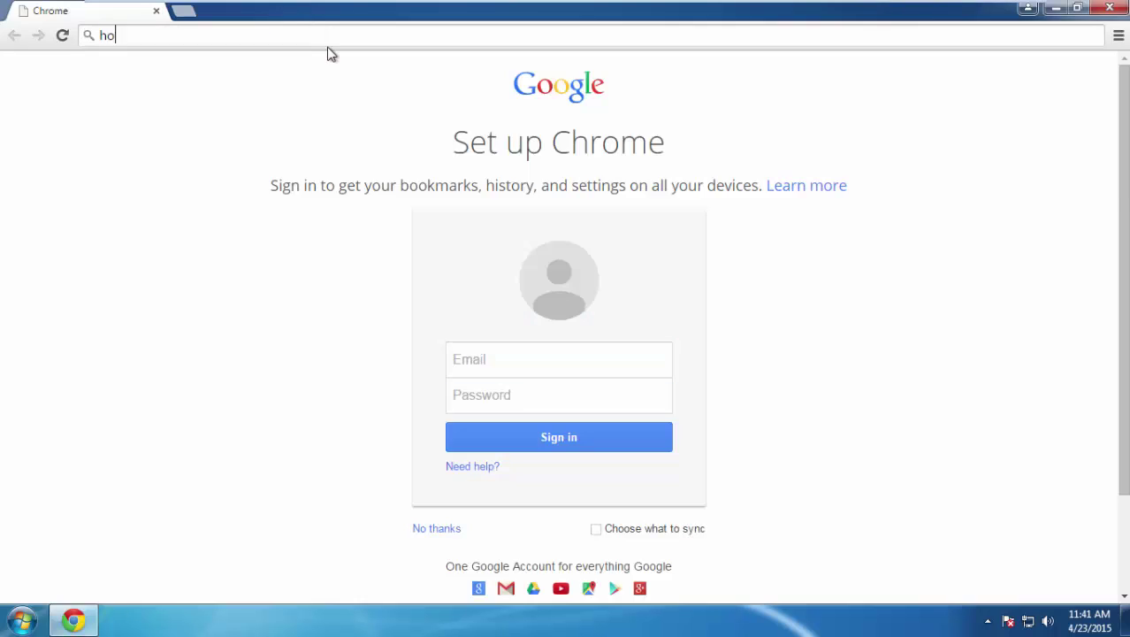
pyautogui.write('wtoremove.guide')
pyautogui.press('Return')
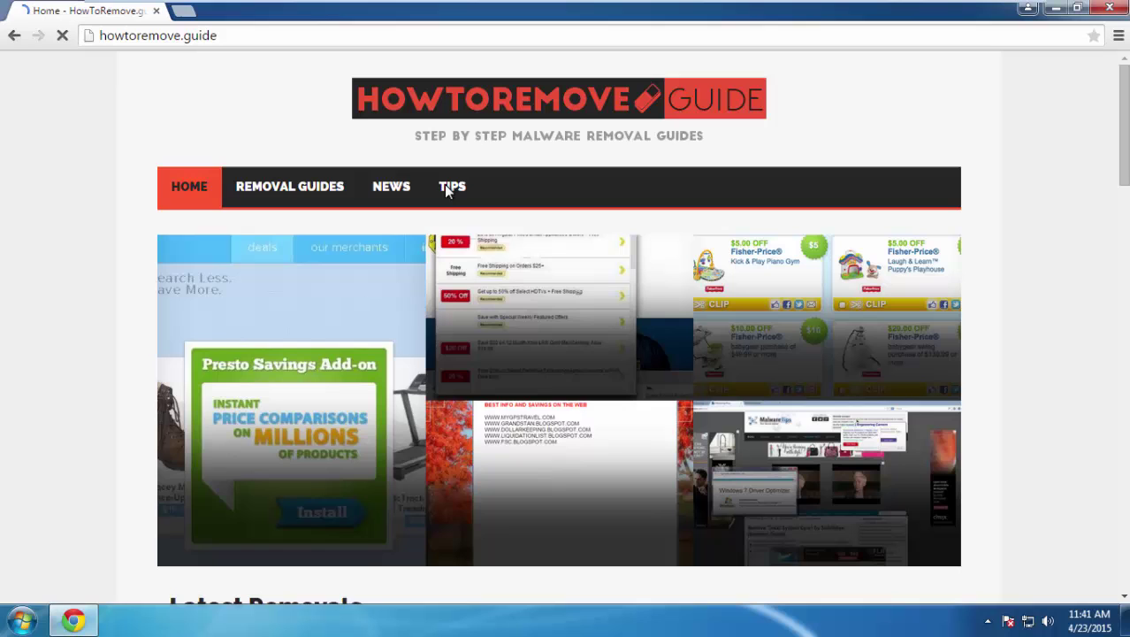
pyautogui.click(443, 191)
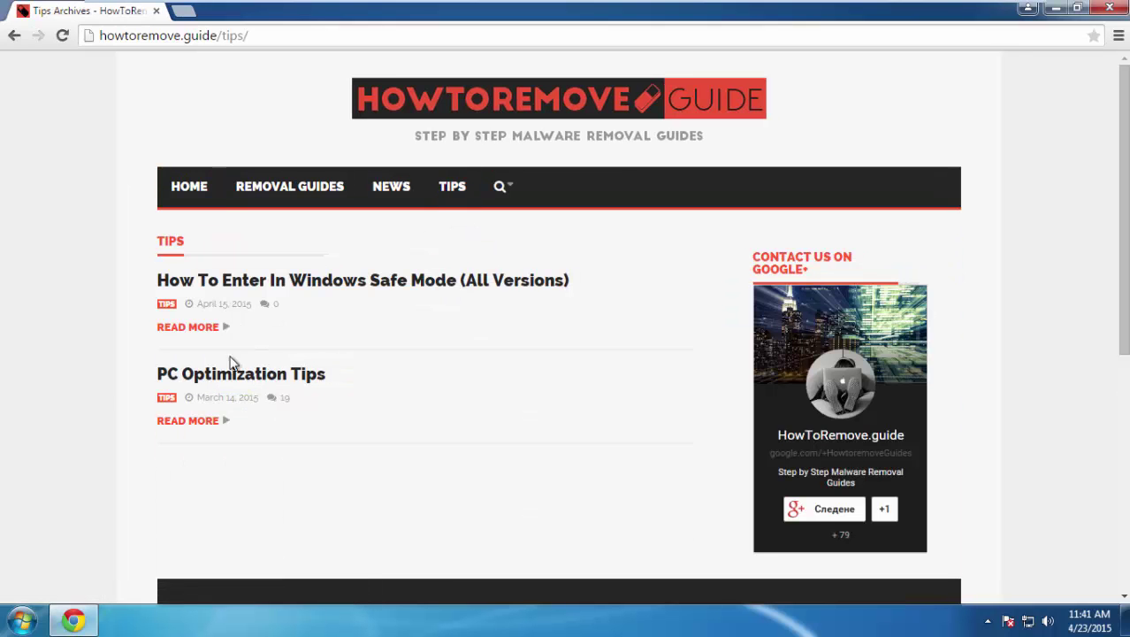
pyautogui.click(218, 381)
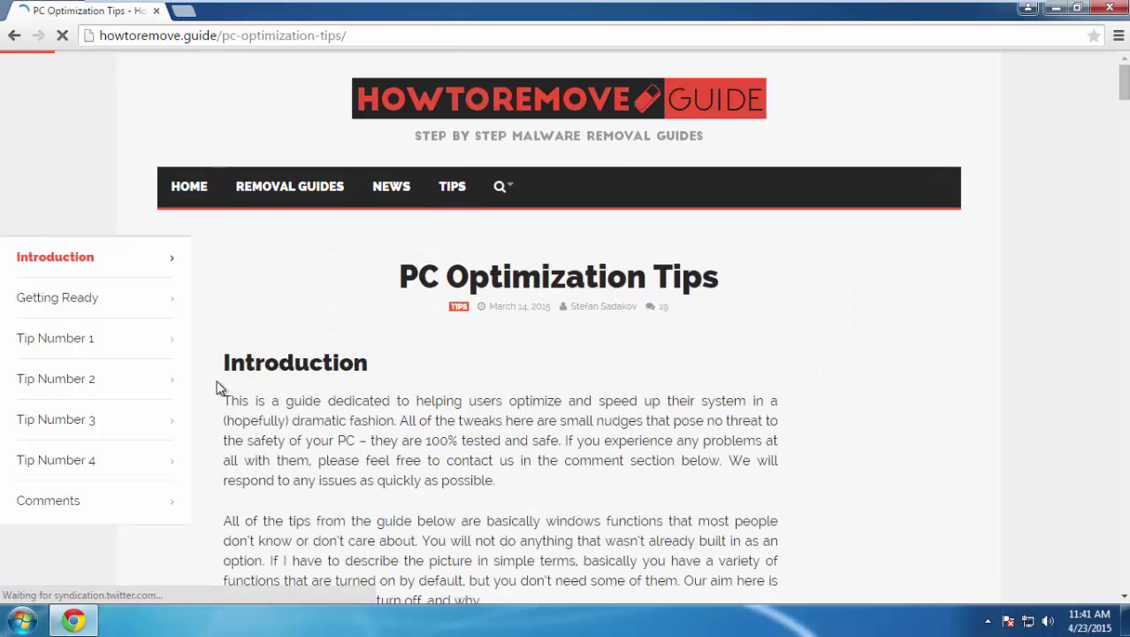
# Step through Tip Number 1 to Tip Number 4 (Disk Cleanup) via the sidebar.
pyautogui.click(76, 186)
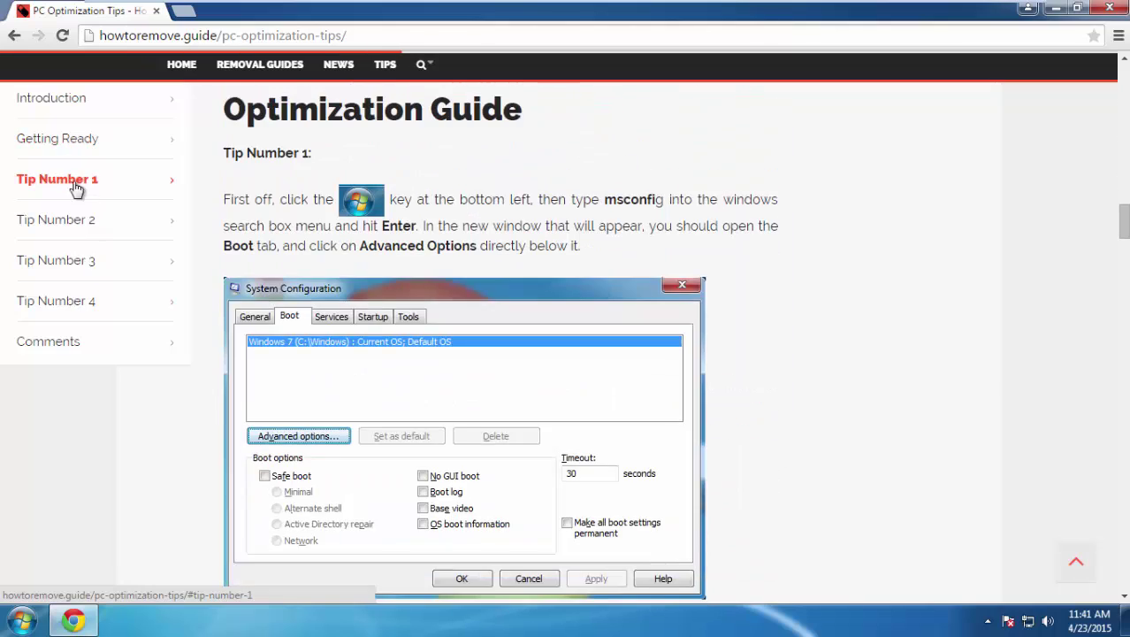
pyautogui.click(62, 226)
pyautogui.click(64, 262)
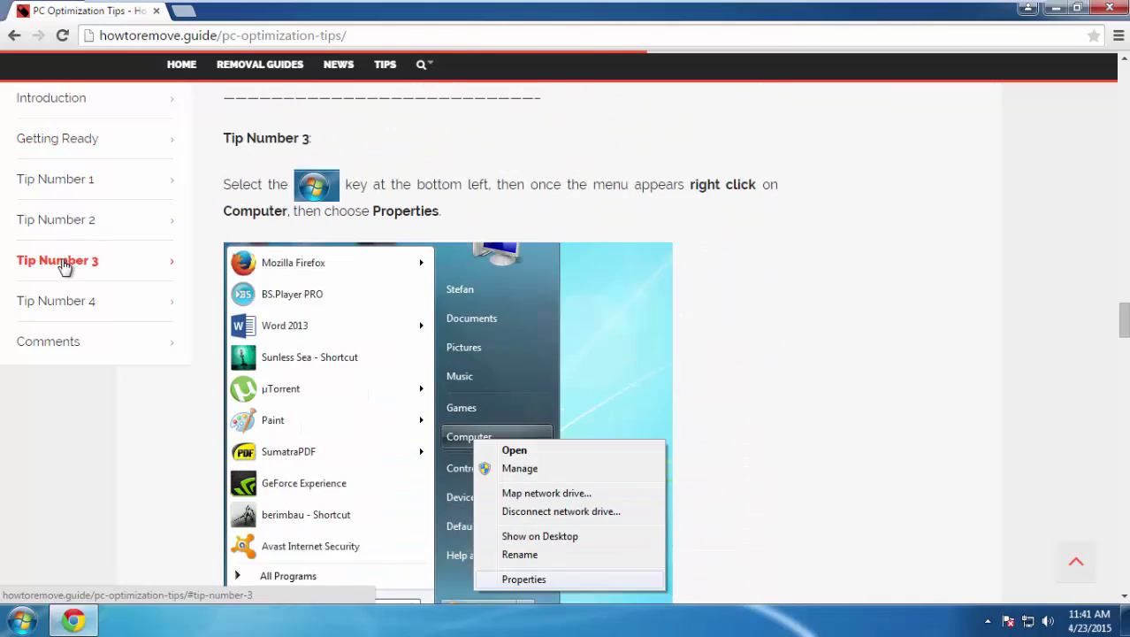
pyautogui.click(62, 303)
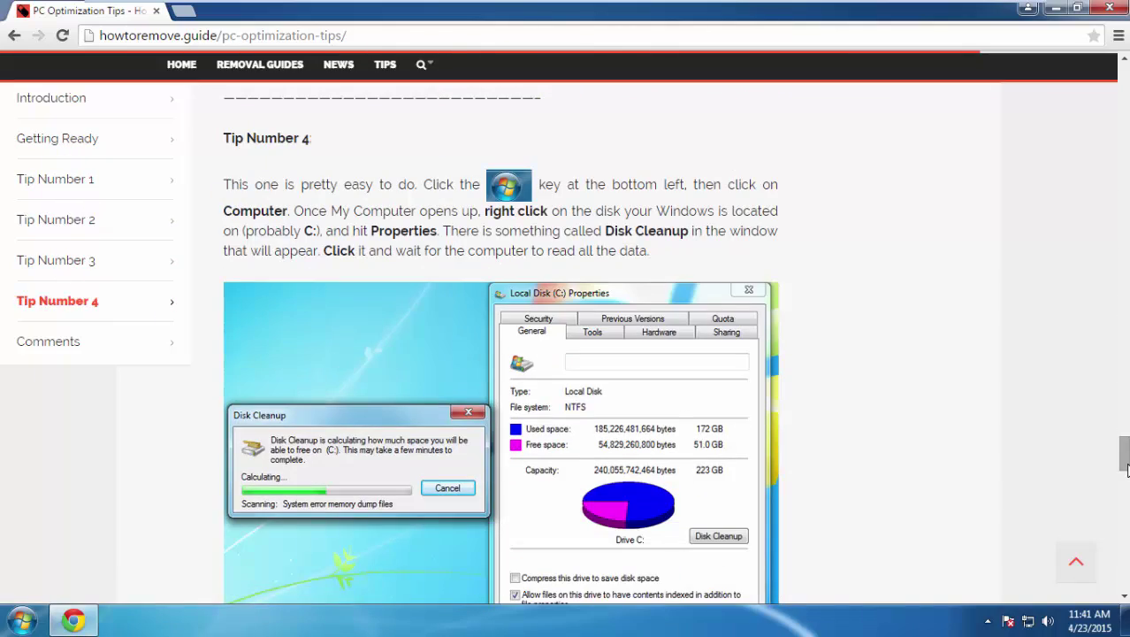